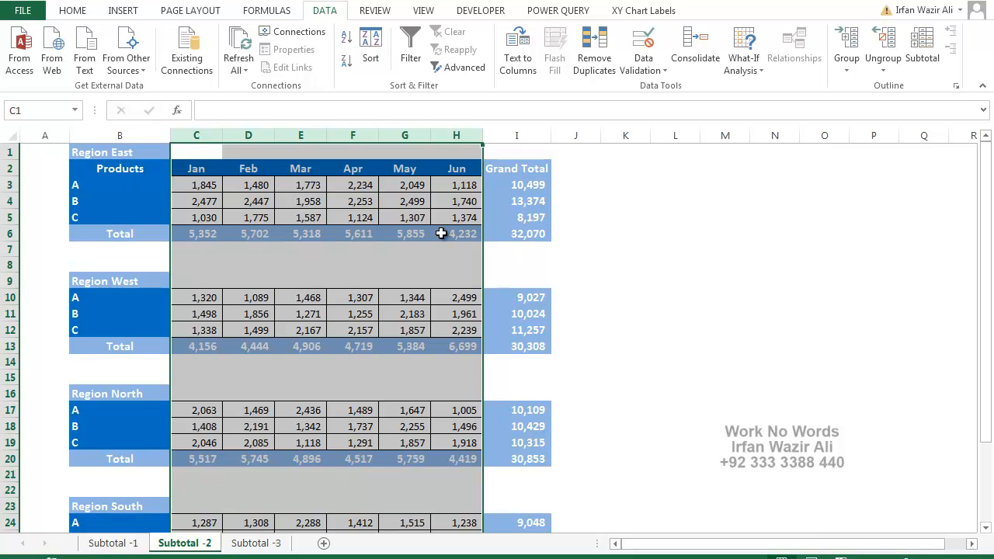
drag(94, 282, 524, 346)
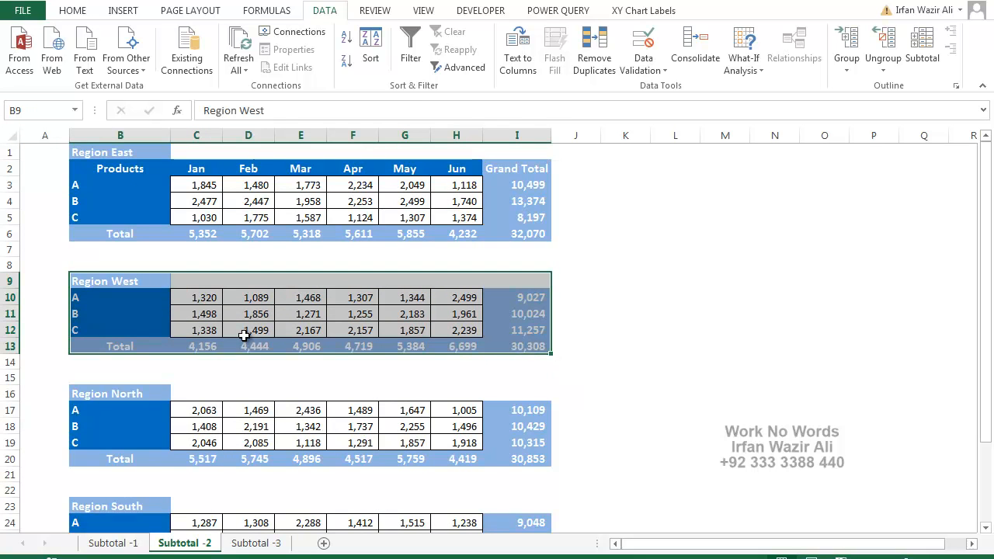
click(530, 297)
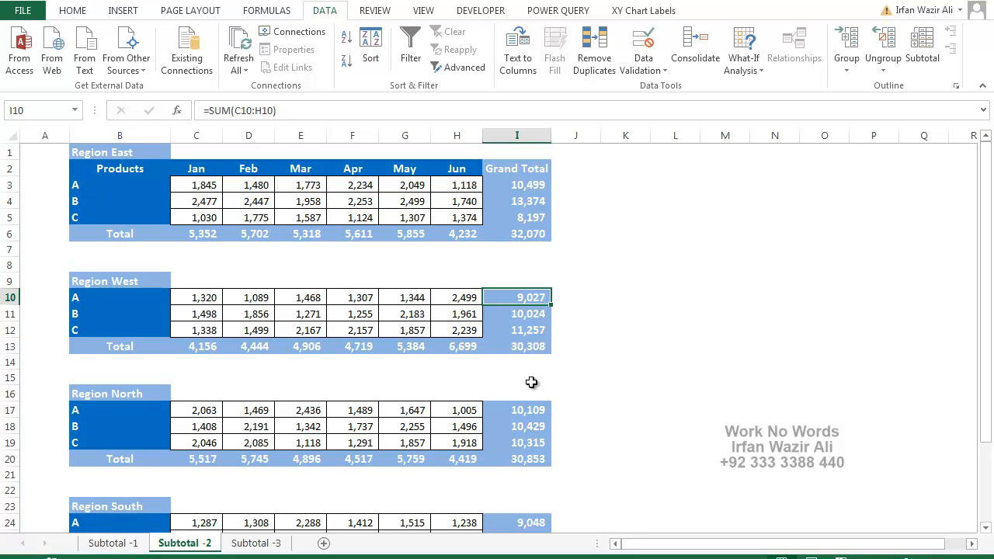
Add the four regional January totals in C29 with =C27+C20+C13+C6 and fill the formula across to H29
scroll(531, 382, down, 3)
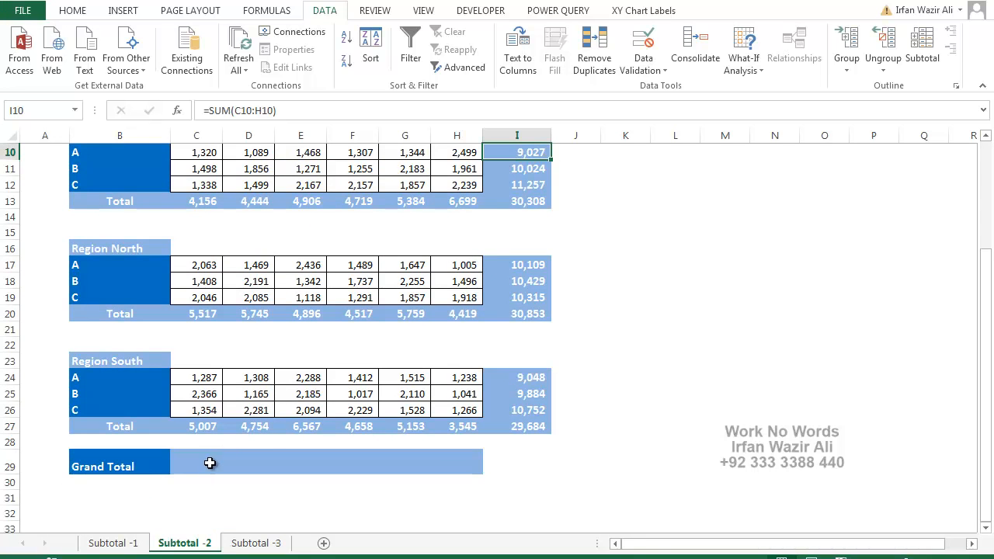
drag(194, 464, 465, 465)
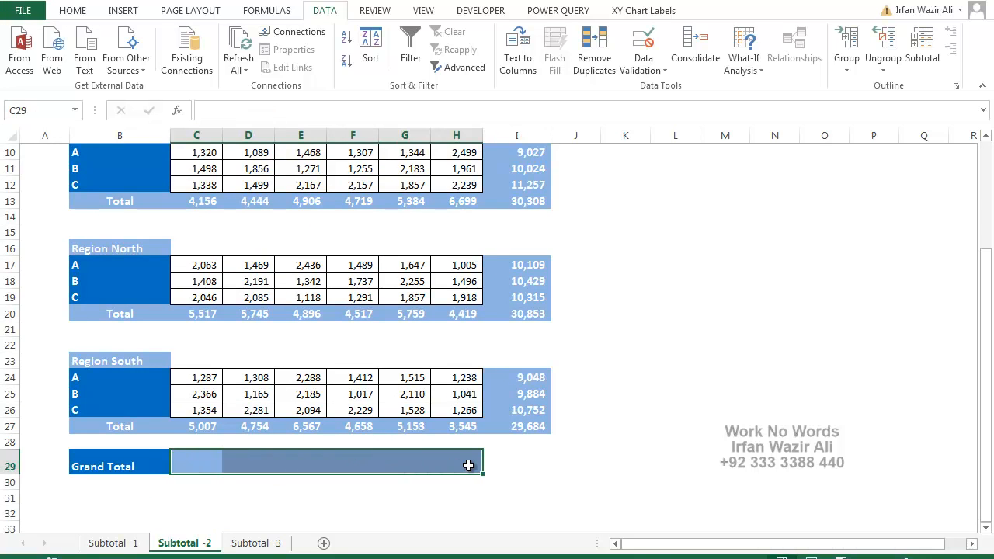
click(196, 464)
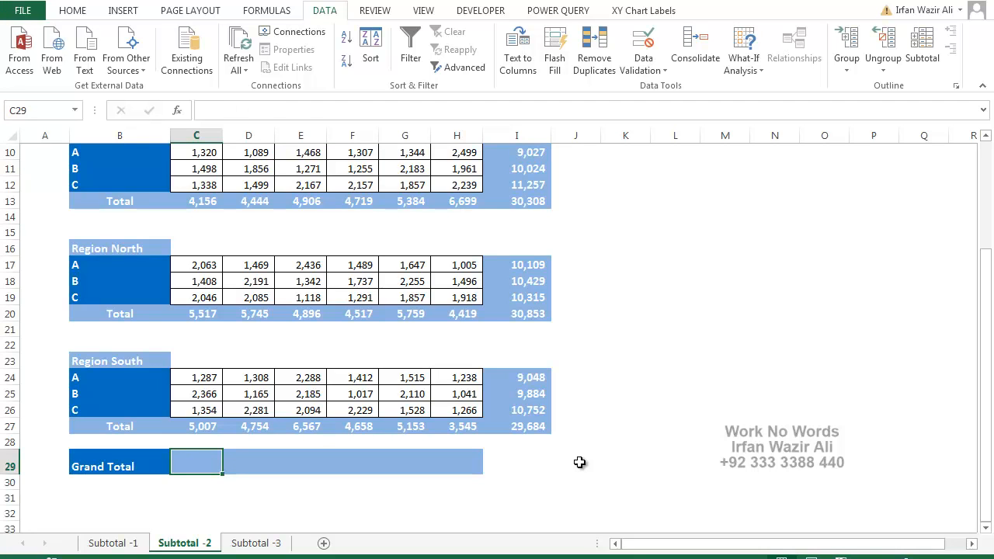
text(=)
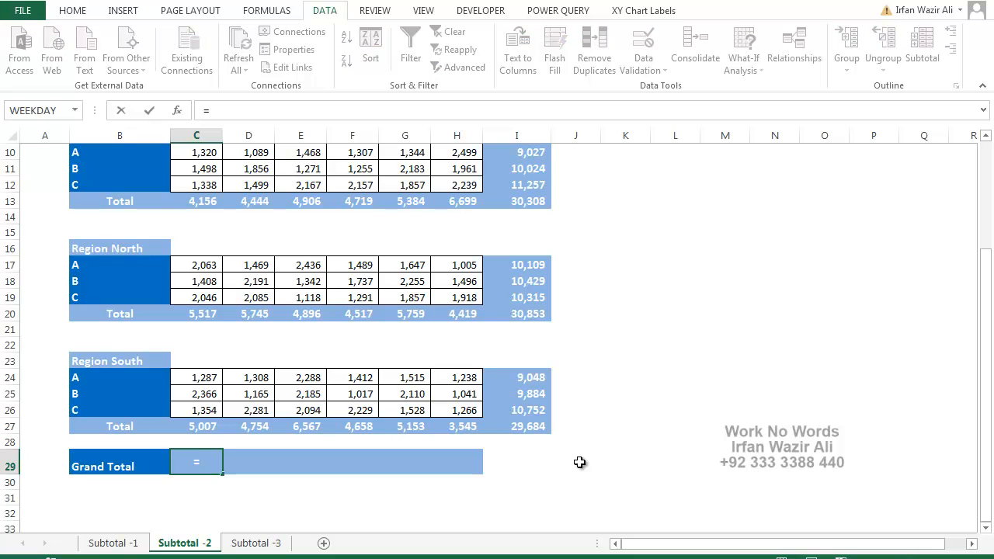
click(209, 421)
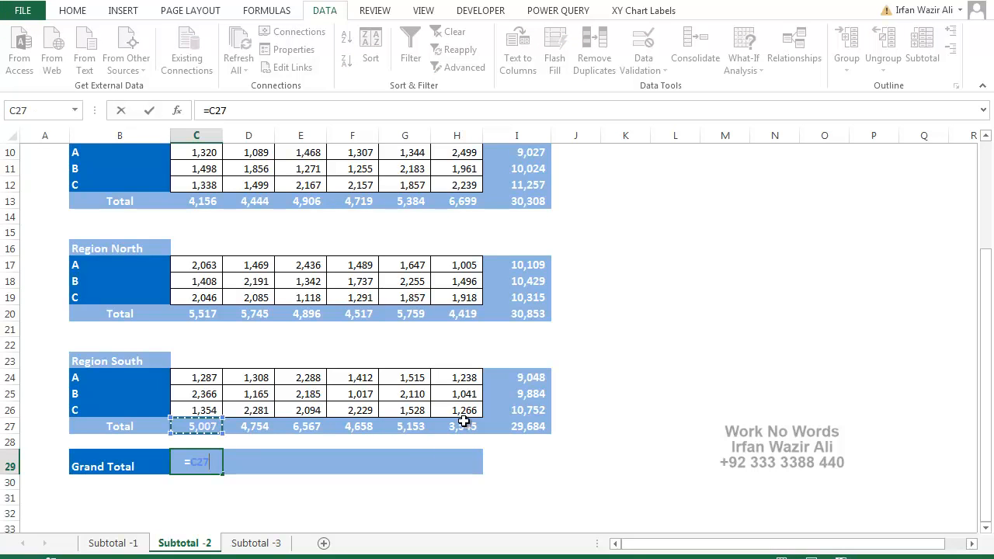
text(+)
click(204, 314)
text(+)
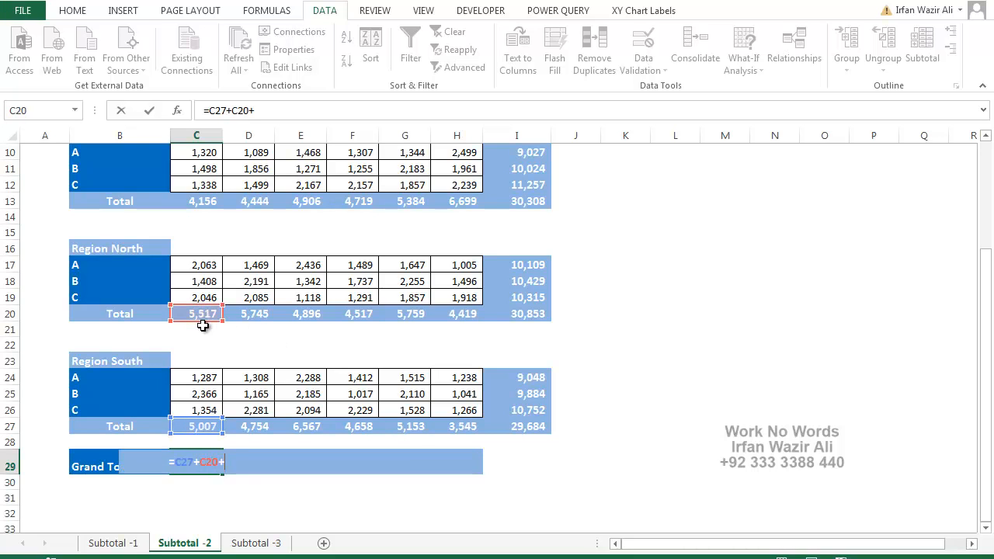
click(203, 202)
scroll(304, 318, up, 3)
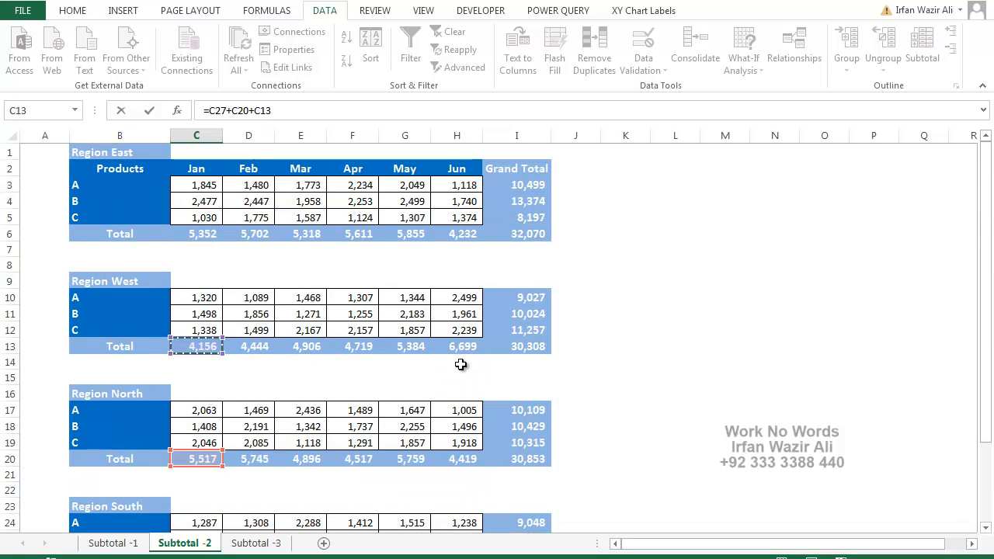
click(199, 234)
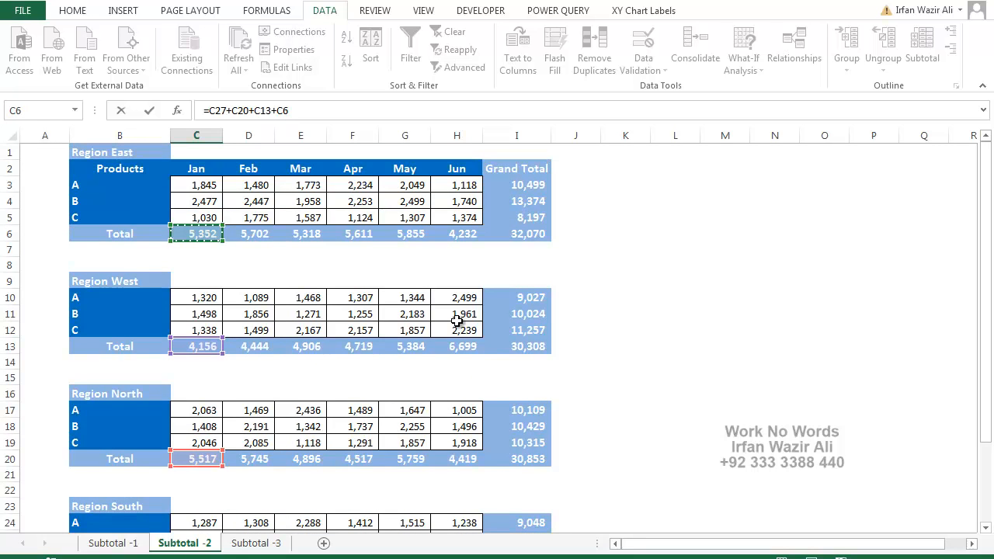
scroll(456, 320, down, 2)
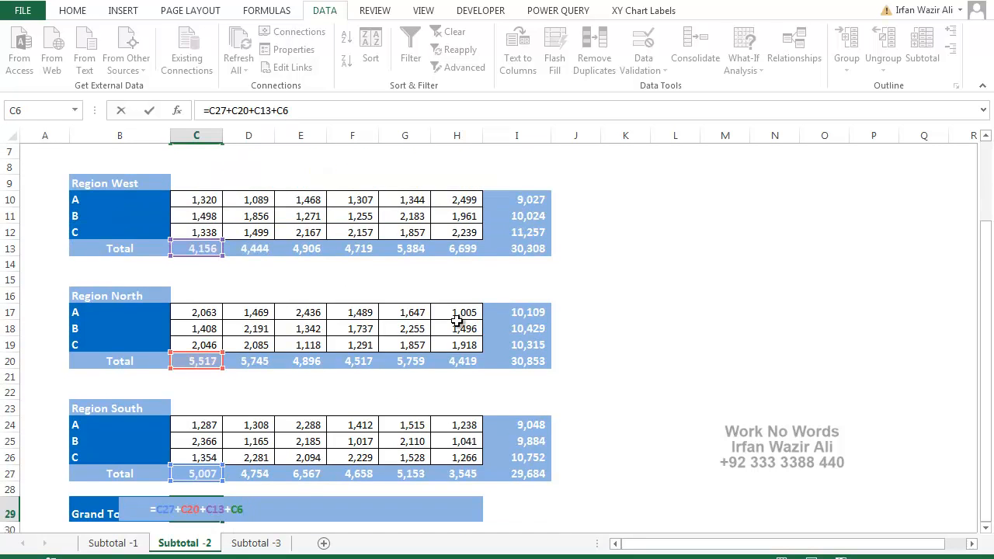
scroll(457, 320, down, 2)
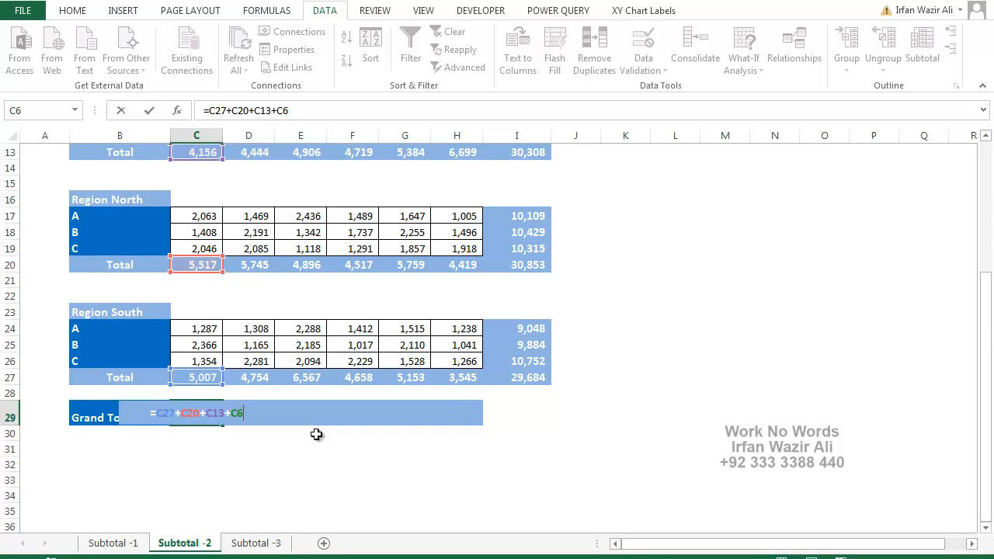
key(Return)
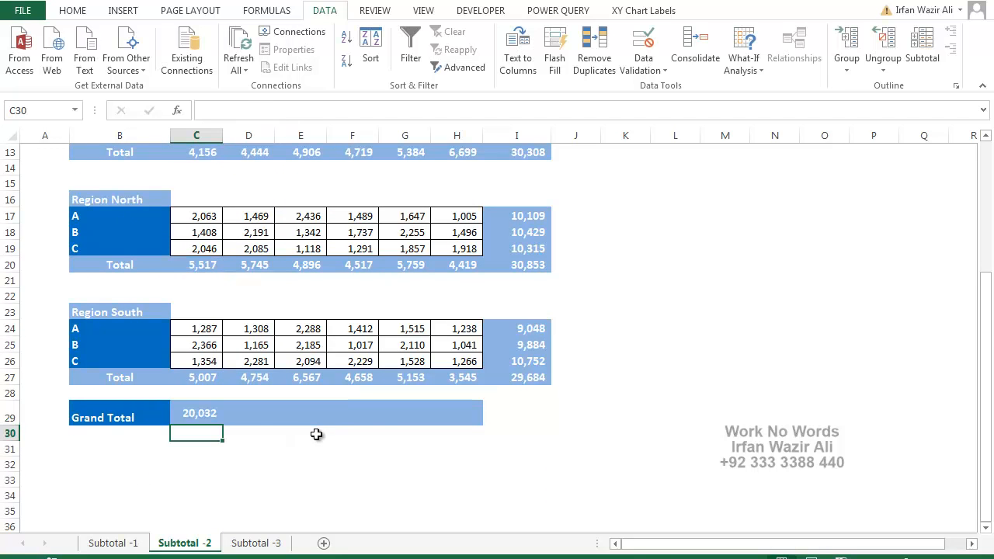
click(210, 415)
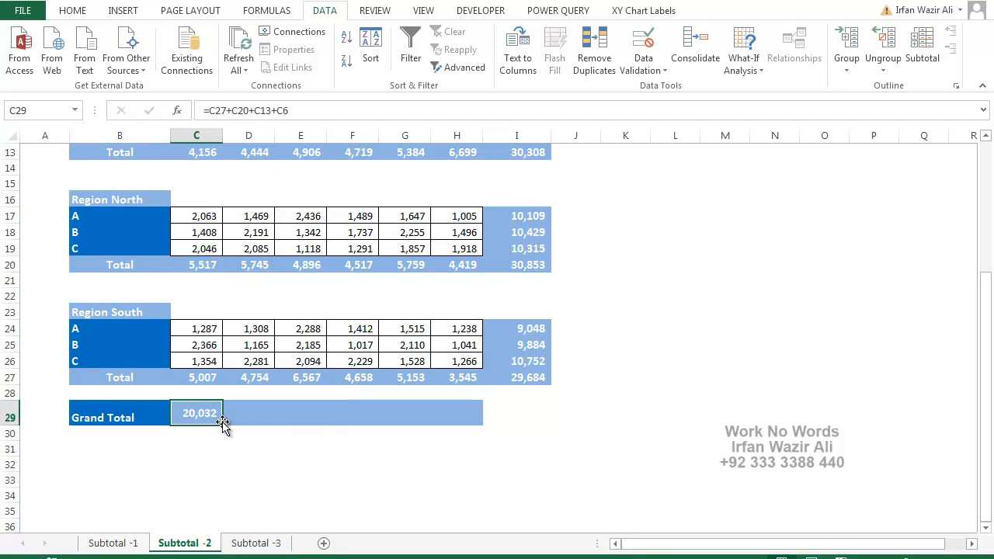
drag(222, 425, 481, 424)
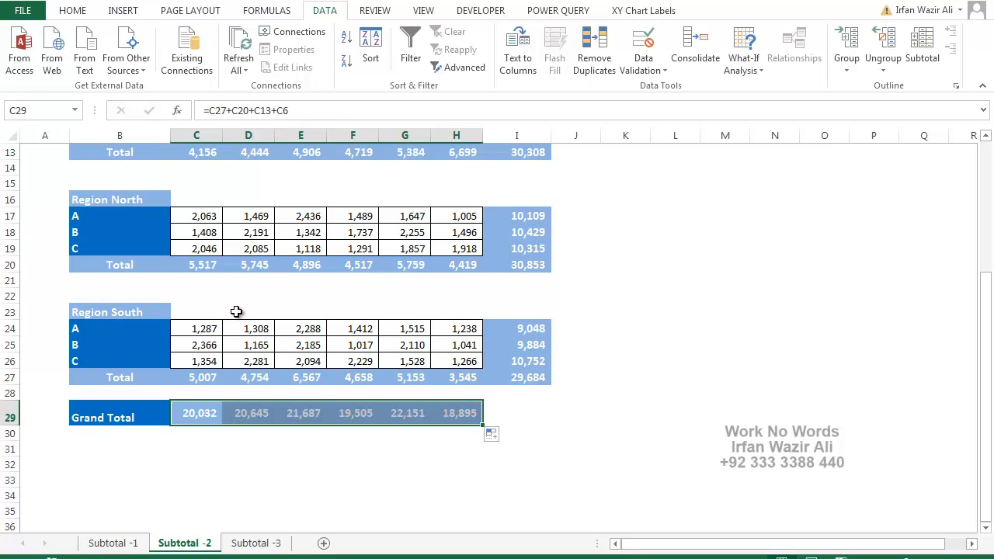
Clear the Grand Total row formulas in C29:H29
scroll(236, 312, up, 2)
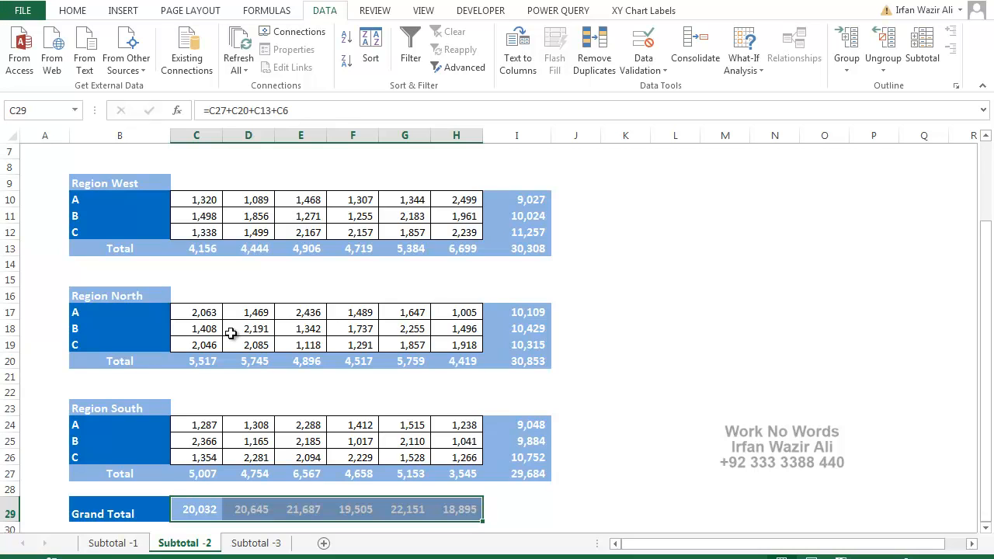
scroll(230, 333, down, 2)
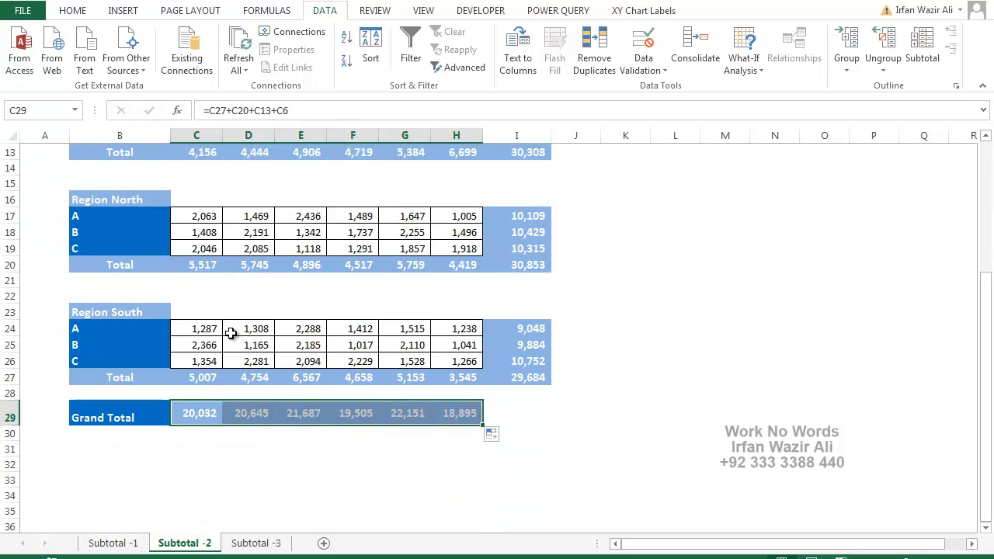
key(Delete)
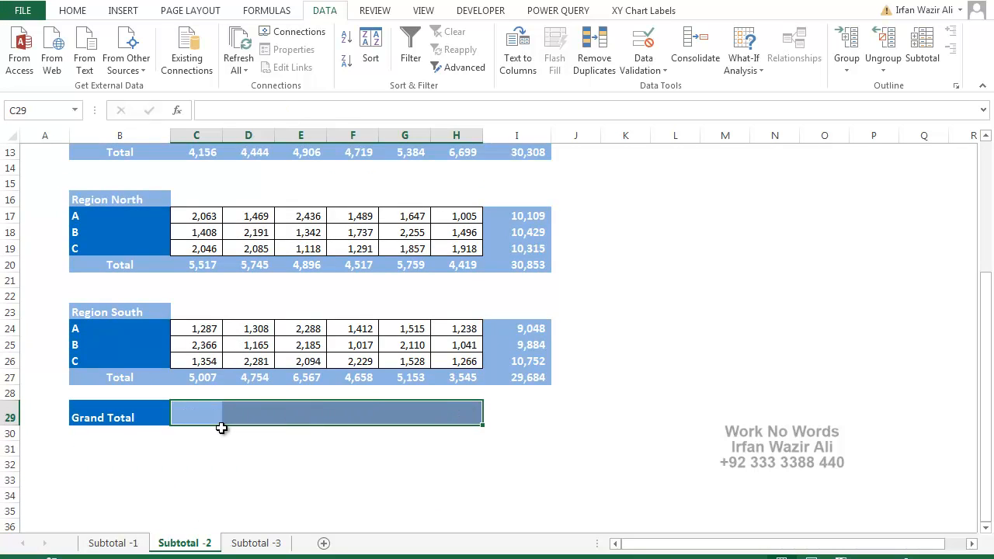
Enter =SUM(C3:C27) in the January Grand Total cell C29 and fill it across to H29
click(221, 423)
text(=)
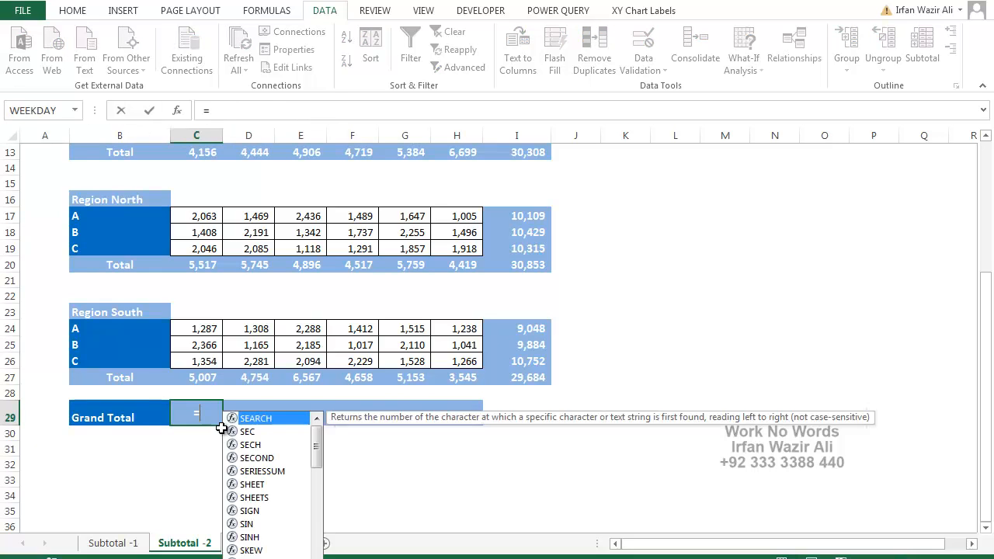
text(sum()
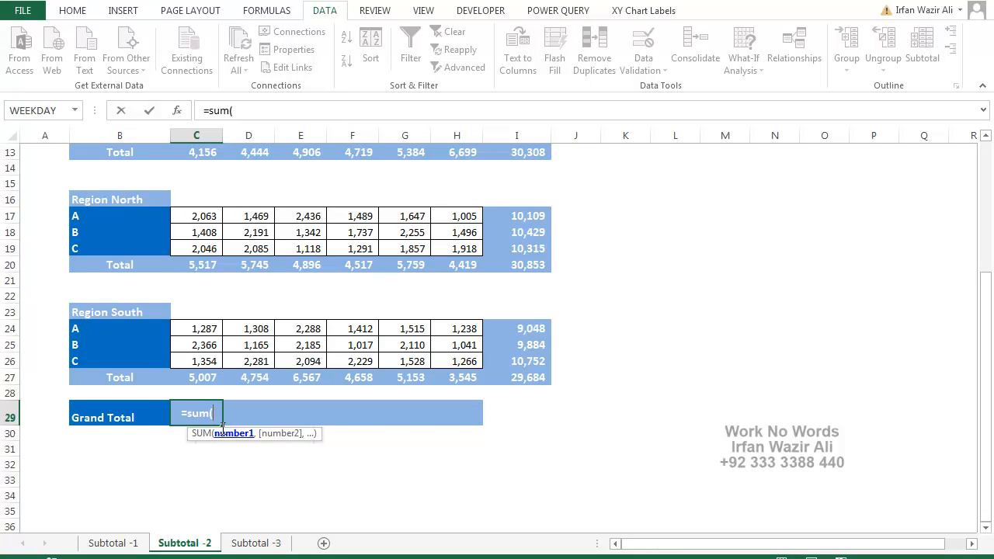
drag(197, 377, 204, 188)
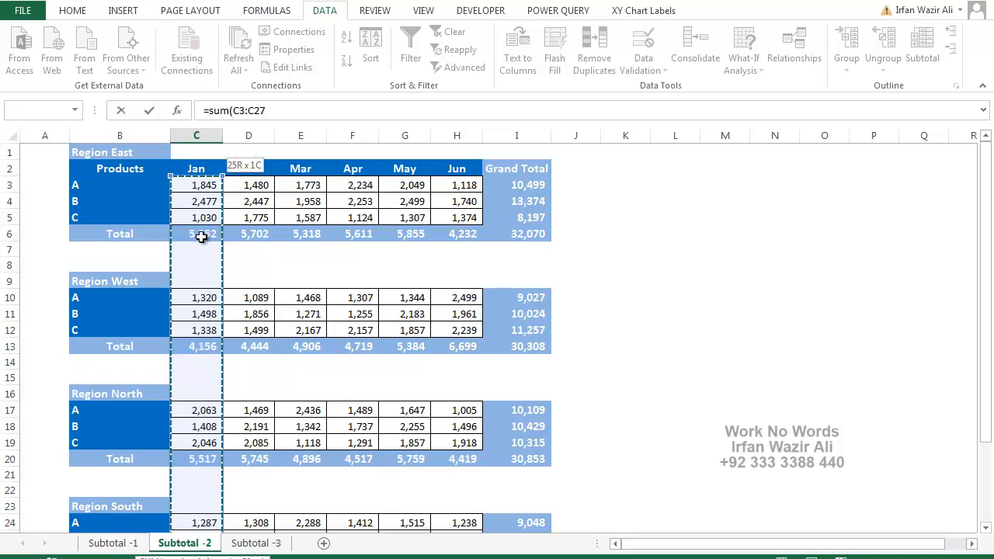
scroll(204, 334, down, 5)
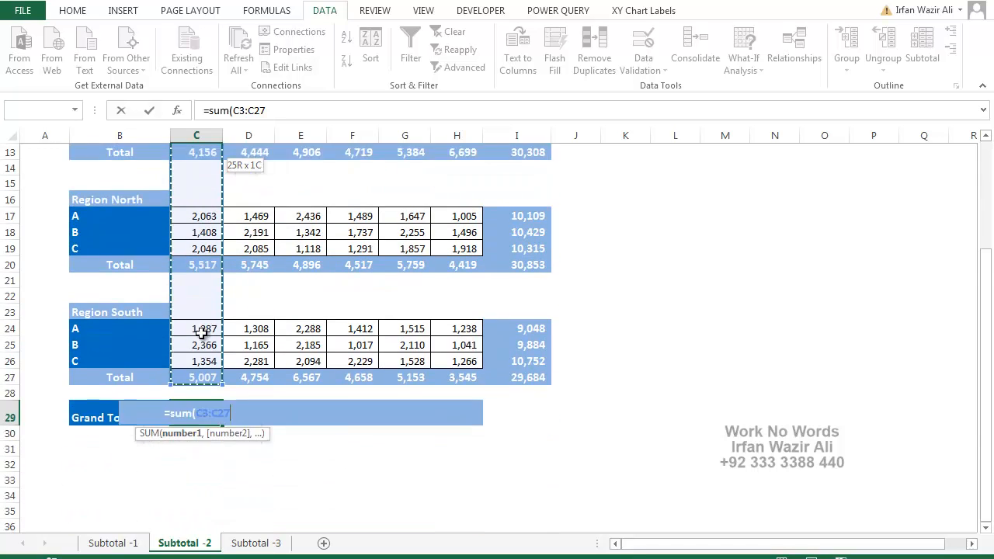
key(Return)
click(208, 370)
drag(222, 381, 475, 380)
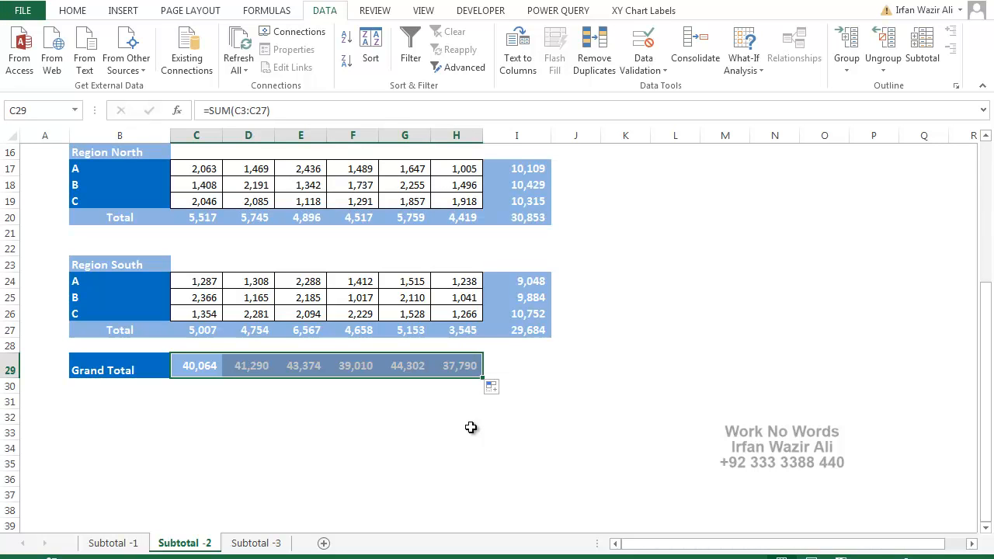
Enter =C27+C20+C13+C6 in C31 to add only the four regional January totals
click(190, 406)
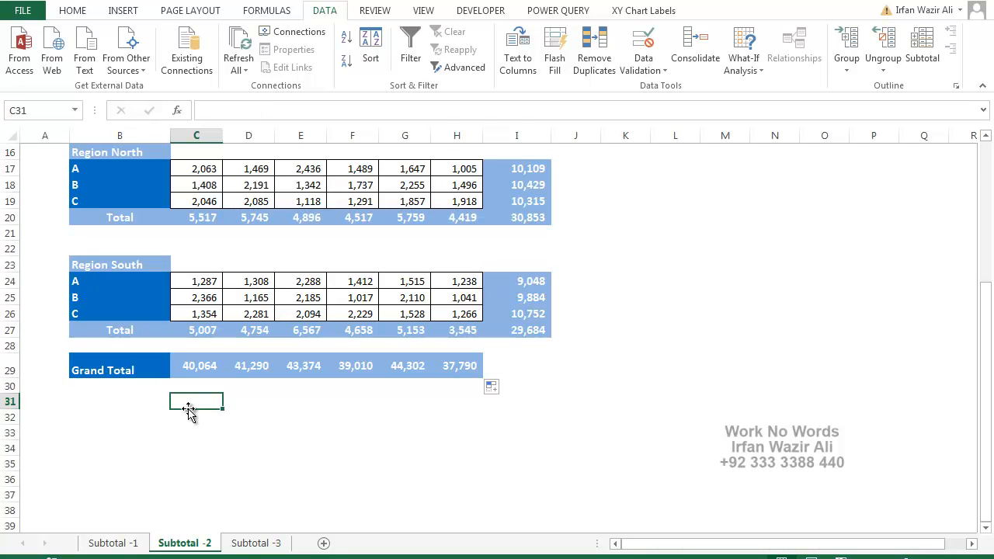
text(=)
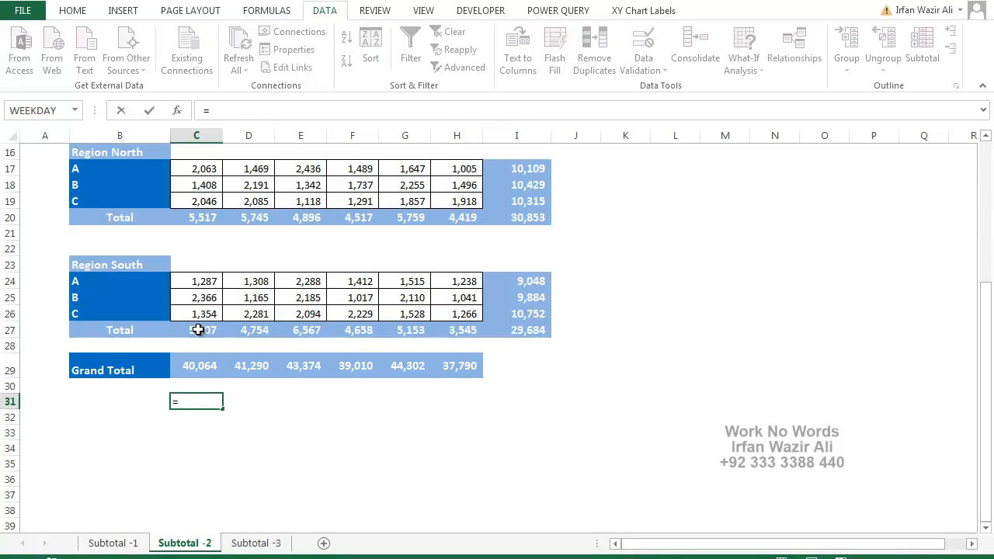
click(202, 330)
text(+)
click(195, 217)
text(+)
scroll(194, 218, up, 3)
click(199, 248)
text(+)
scroll(199, 253, up, 2)
click(200, 232)
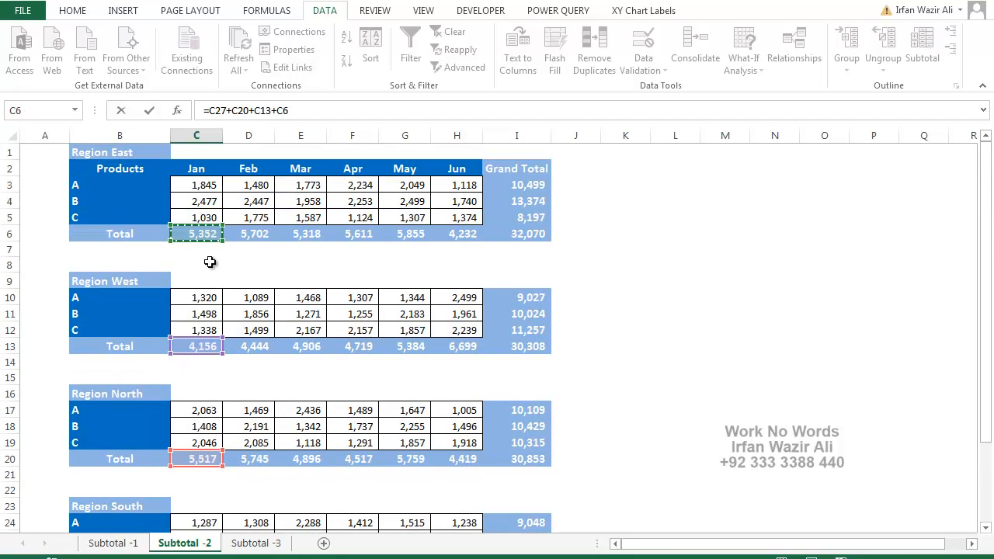
key(Return)
Fill the formula from C31 across to H31 for the remaining months
scroll(213, 337, down, 3)
click(207, 352)
drag(222, 360, 479, 360)
Enter =SUM(C3:C27)/2 in C33 and fill it across to H33
click(217, 406)
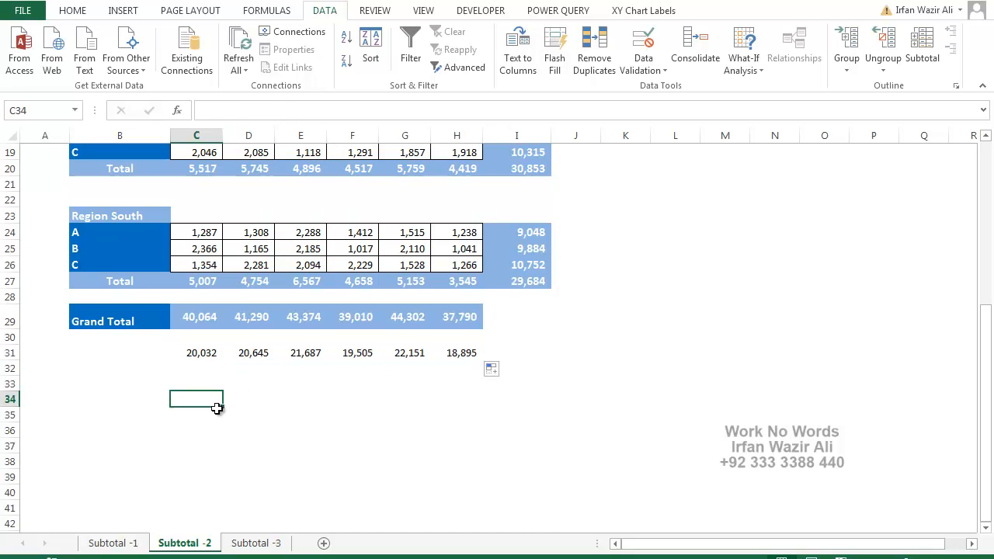
key(Up)
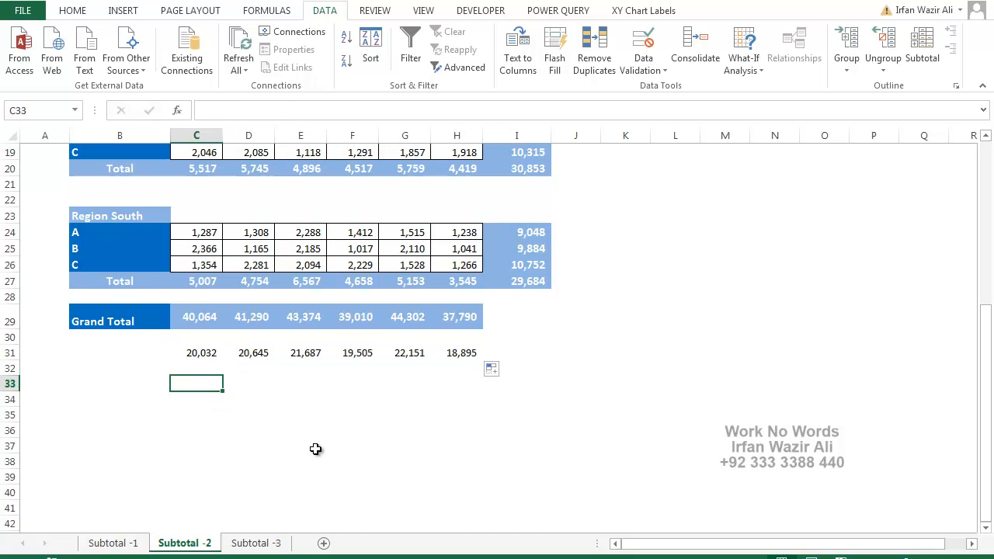
text(=sum()
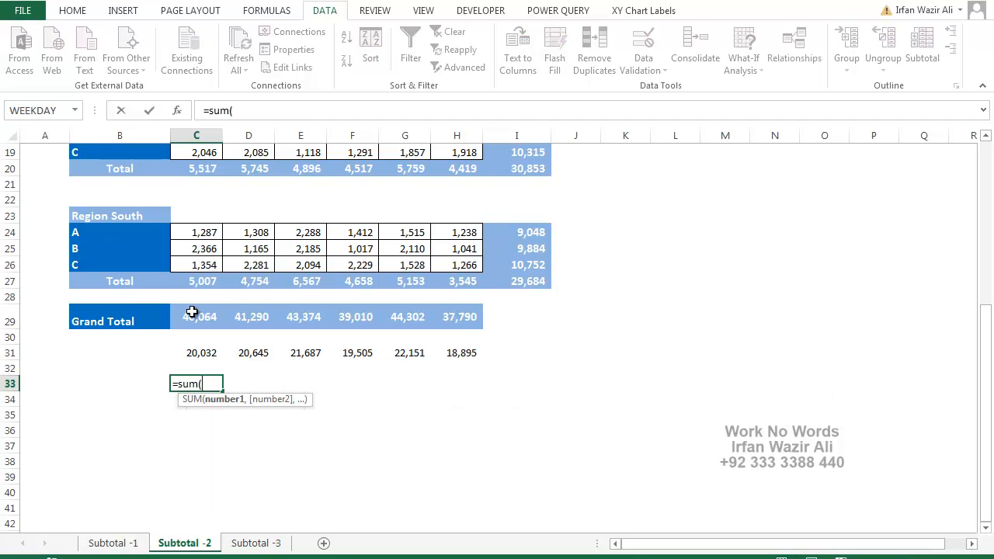
drag(200, 281, 195, 186)
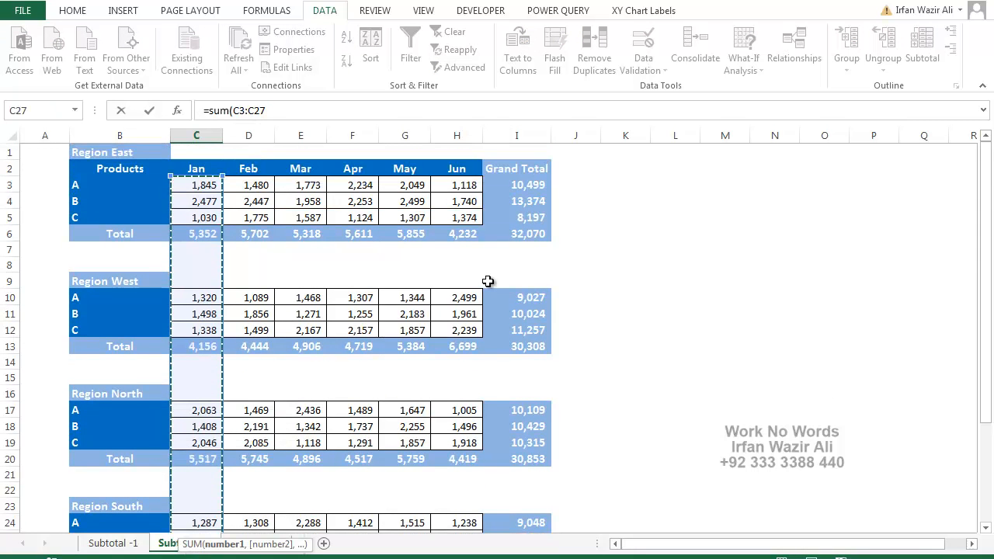
text()/2)
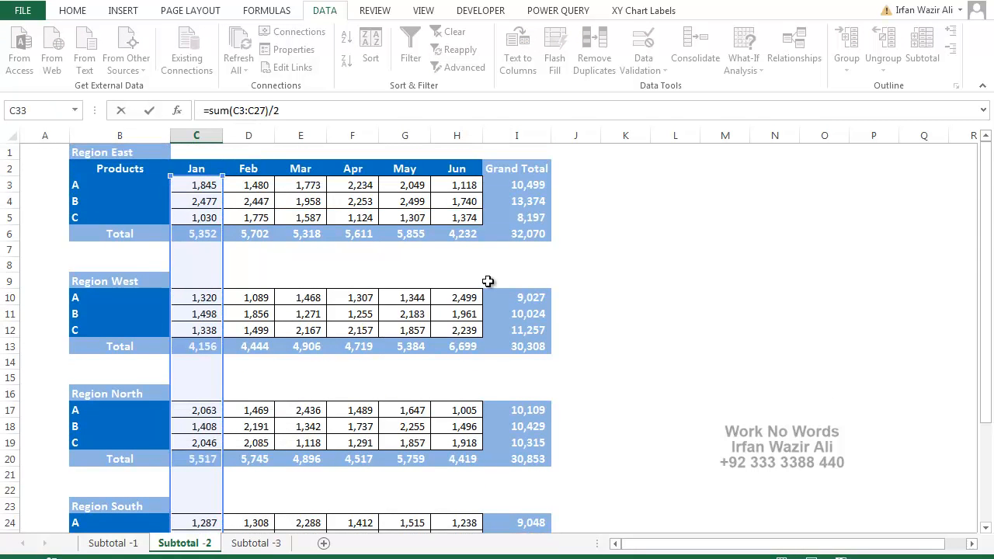
scroll(488, 281, down, 6)
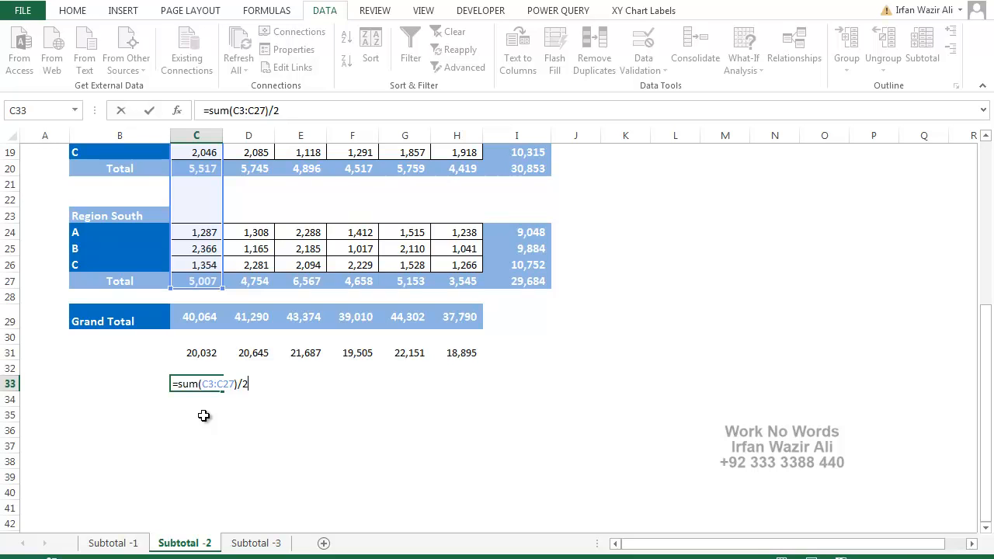
key(Return)
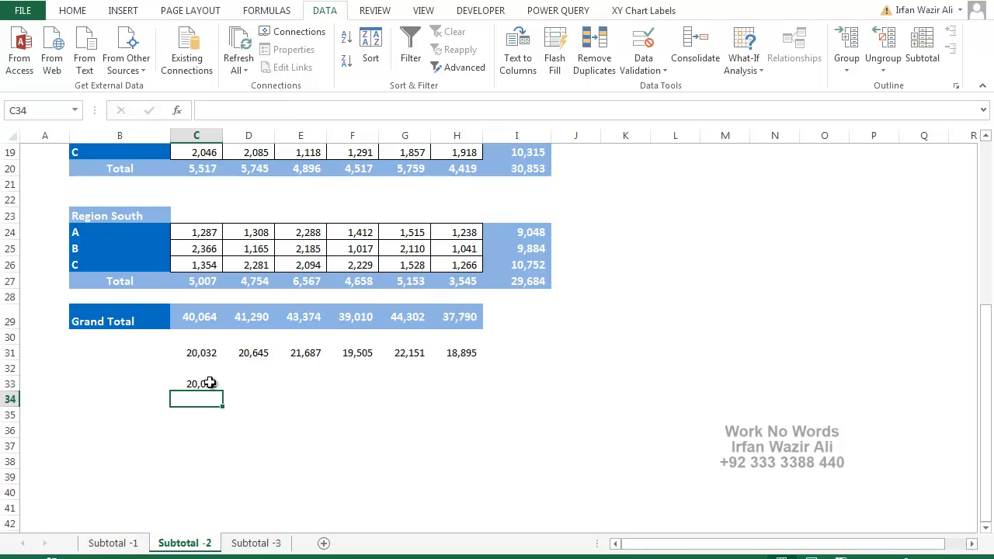
click(208, 388)
drag(226, 394, 484, 392)
click(448, 416)
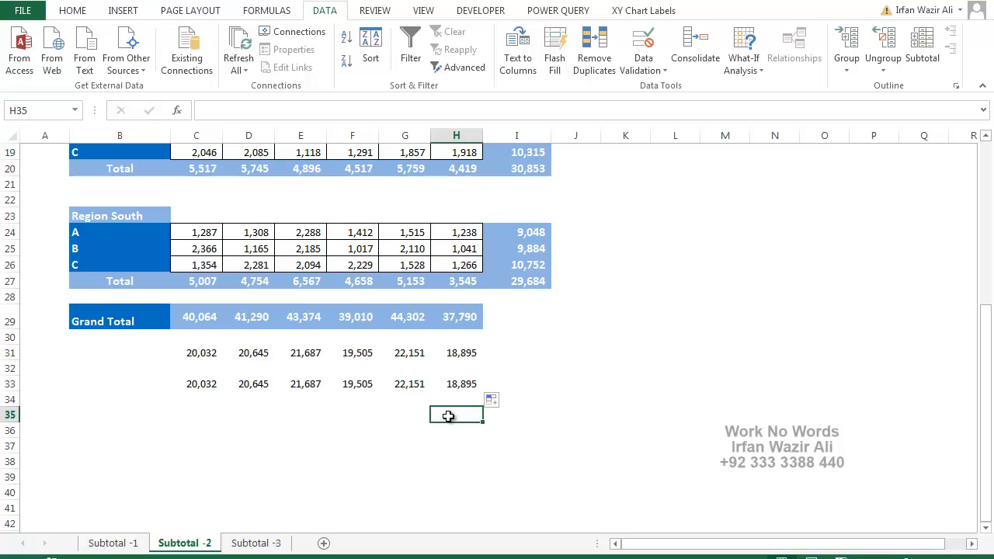
Examine the Region South monthly total formulas in C27:H27 and the January product values in C24:C26 that they add
click(211, 282)
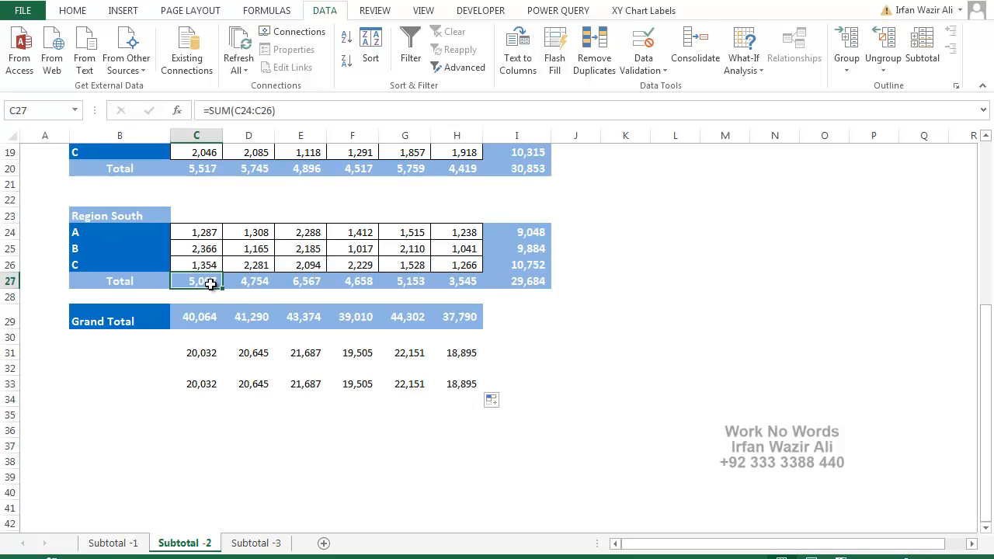
click(256, 282)
click(305, 281)
click(357, 281)
click(400, 281)
click(451, 281)
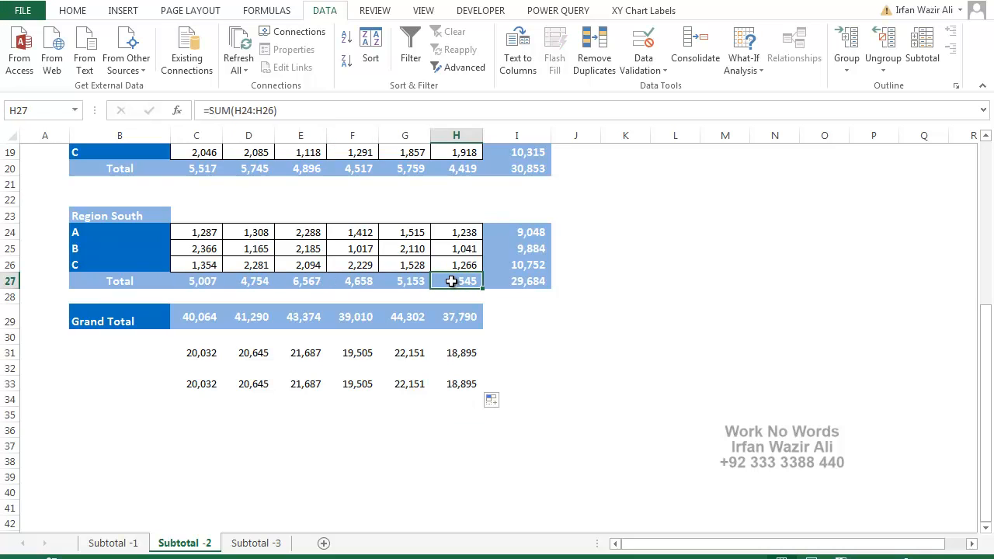
click(199, 419)
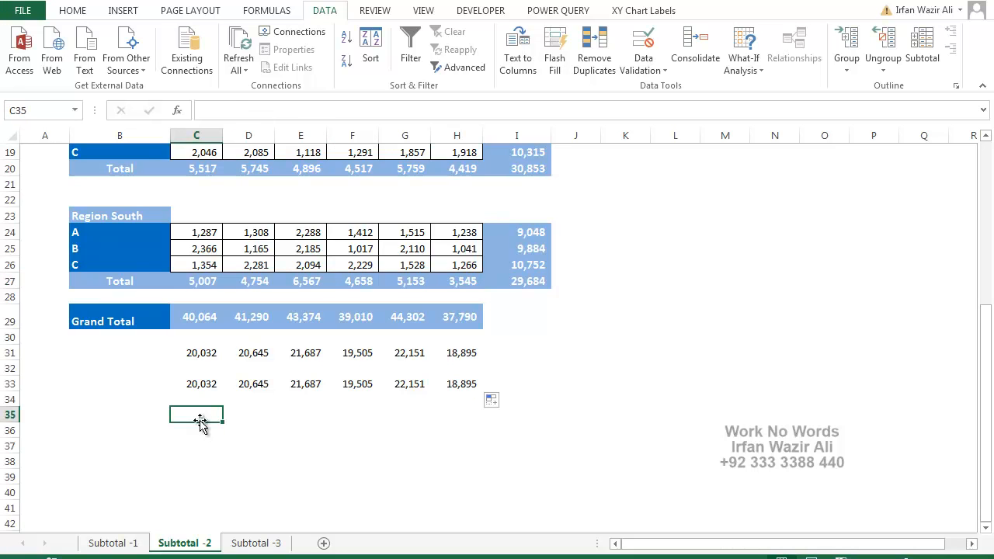
click(199, 281)
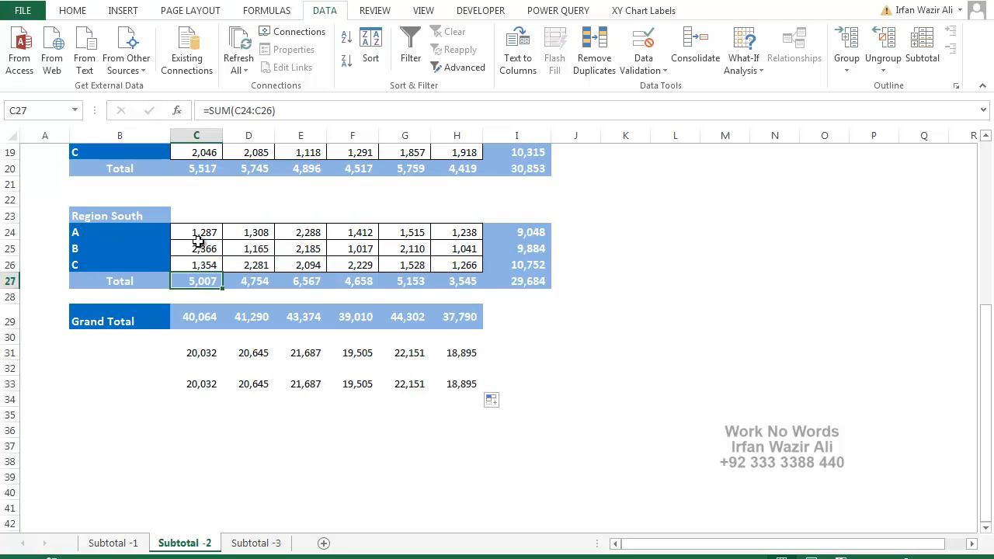
drag(199, 232, 199, 261)
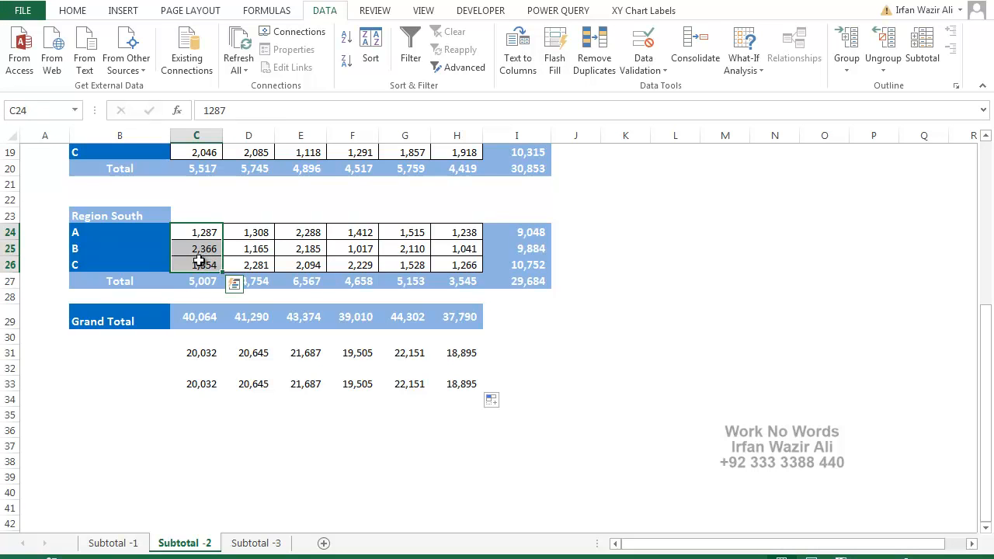
click(199, 419)
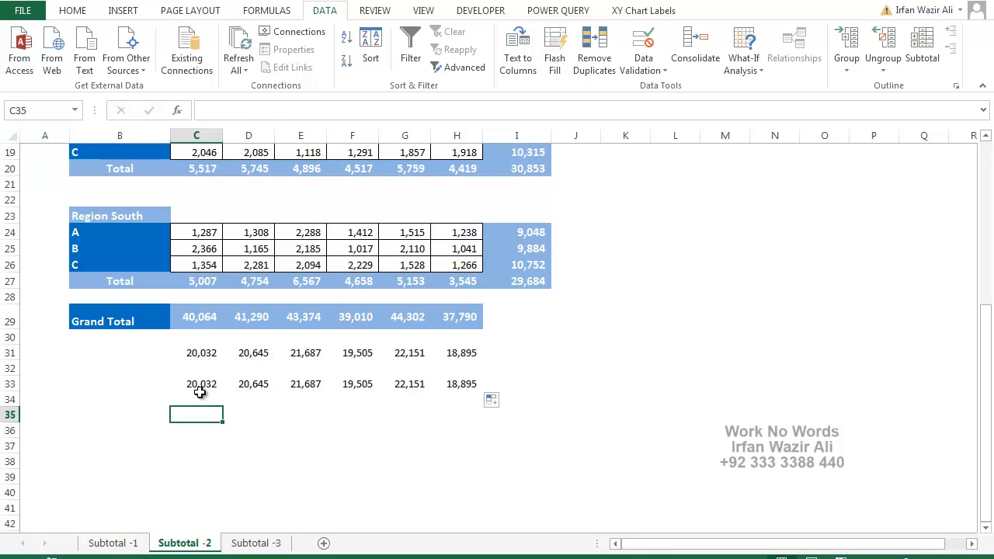
click(199, 281)
click(256, 281)
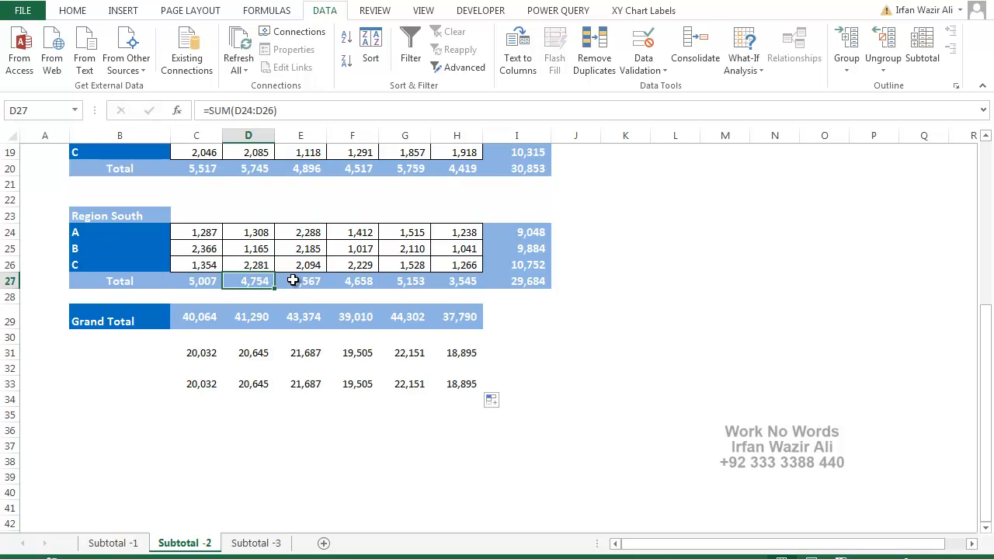
click(297, 281)
click(353, 281)
click(404, 281)
click(446, 281)
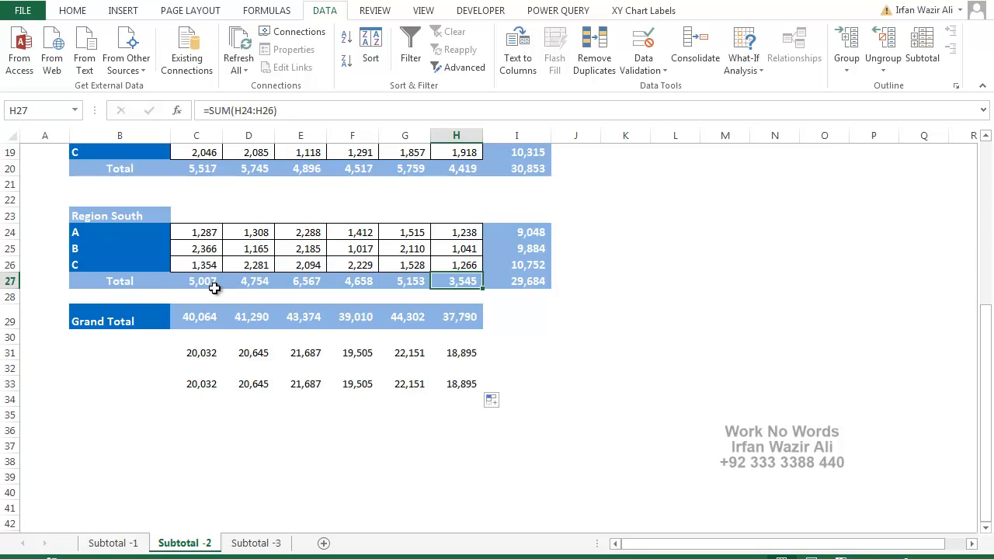
Replace all "=sum(" with "=subtotal(9," in the range C2:H27 and check the Region East total formulas in C6 and E6
scroll(215, 288, up, 6)
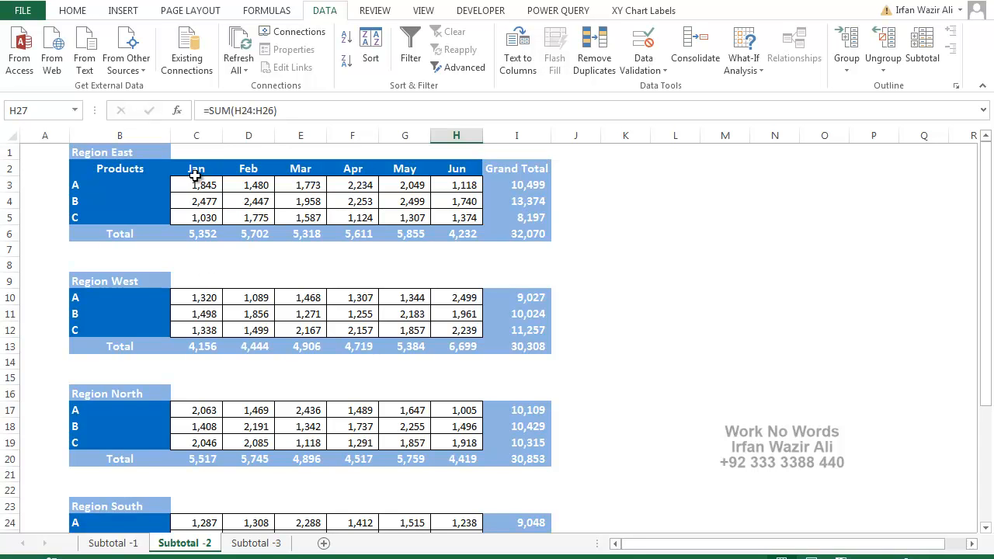
drag(196, 167, 463, 429)
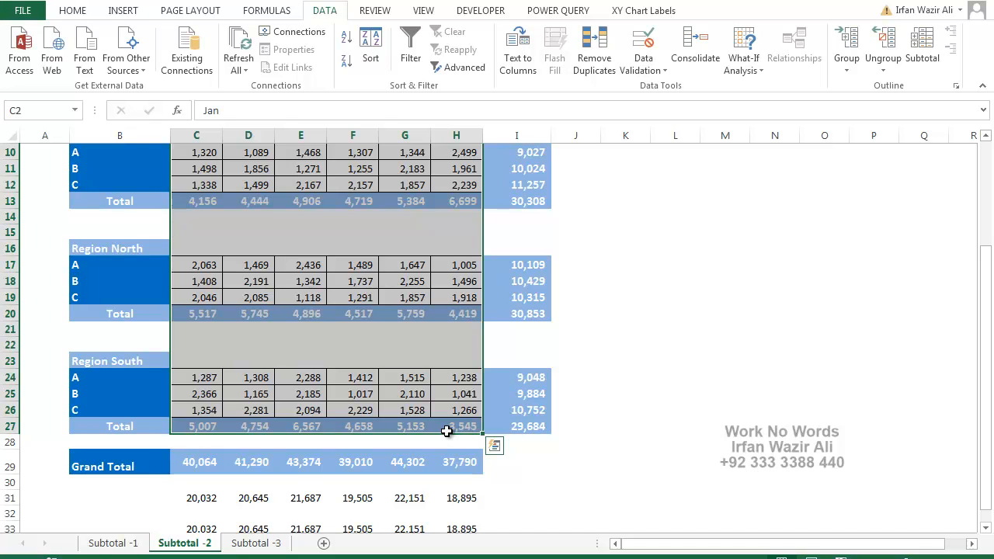
click(77, 14)
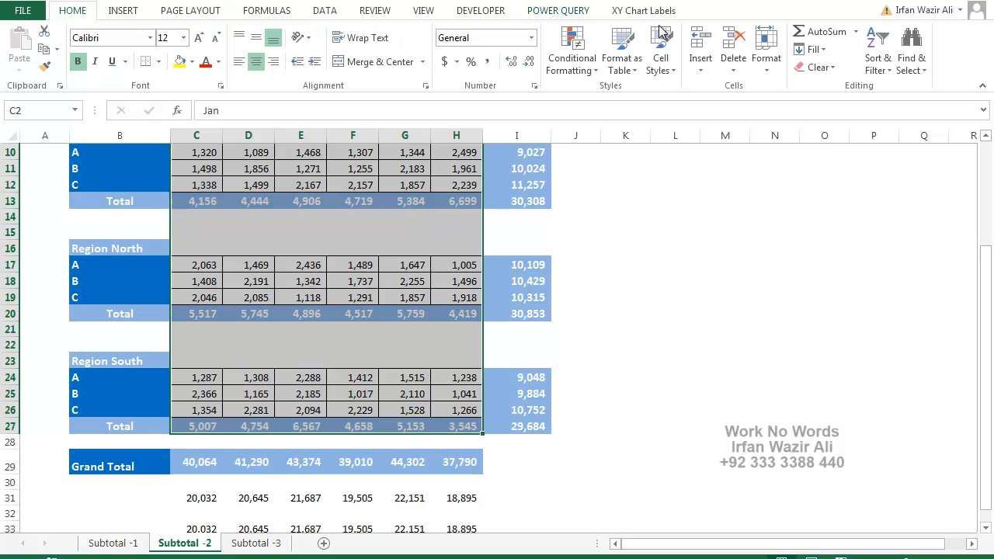
click(924, 73)
click(894, 107)
drag(359, 283, 495, 220)
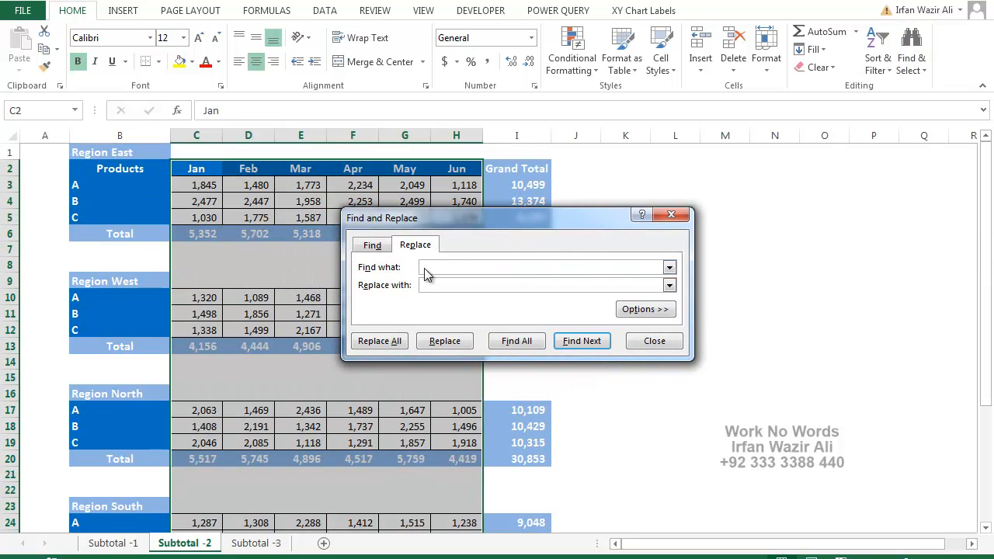
text(=sum()
click(457, 286)
text(=subtotal(9,)
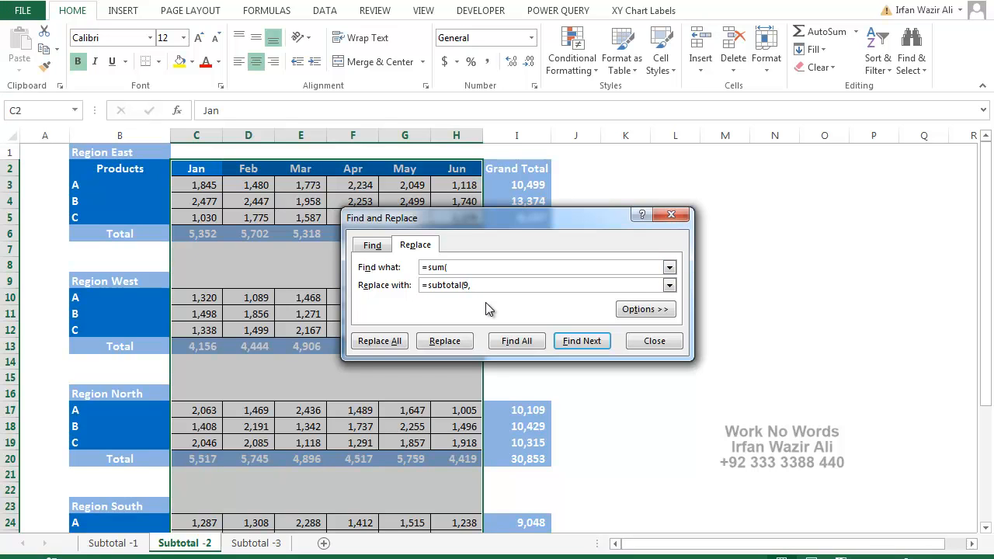
click(392, 344)
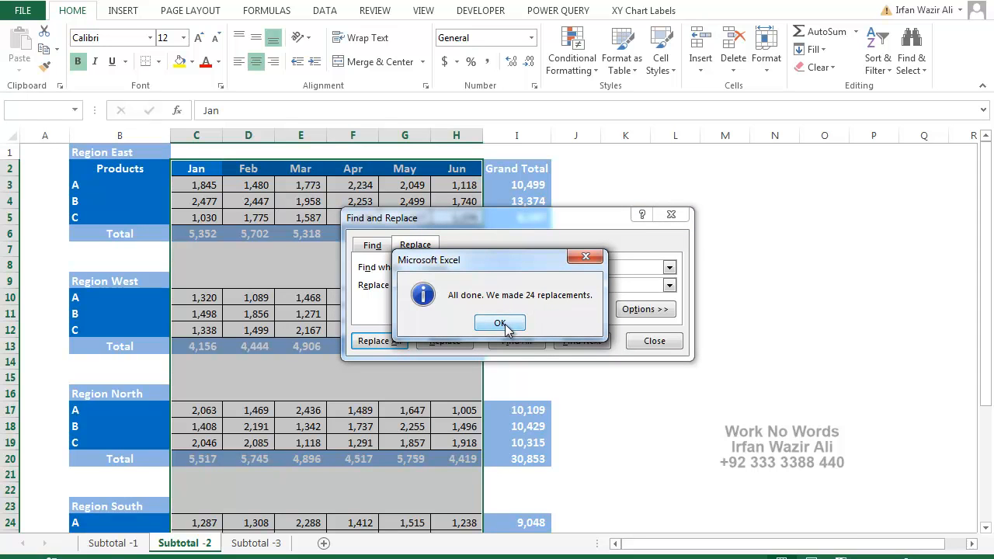
click(499, 323)
click(656, 341)
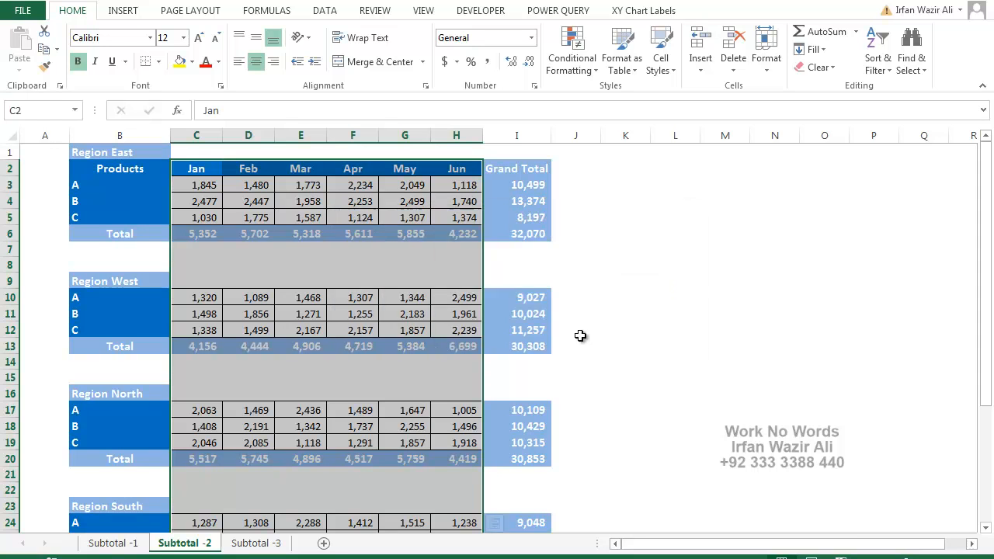
double_click(199, 235)
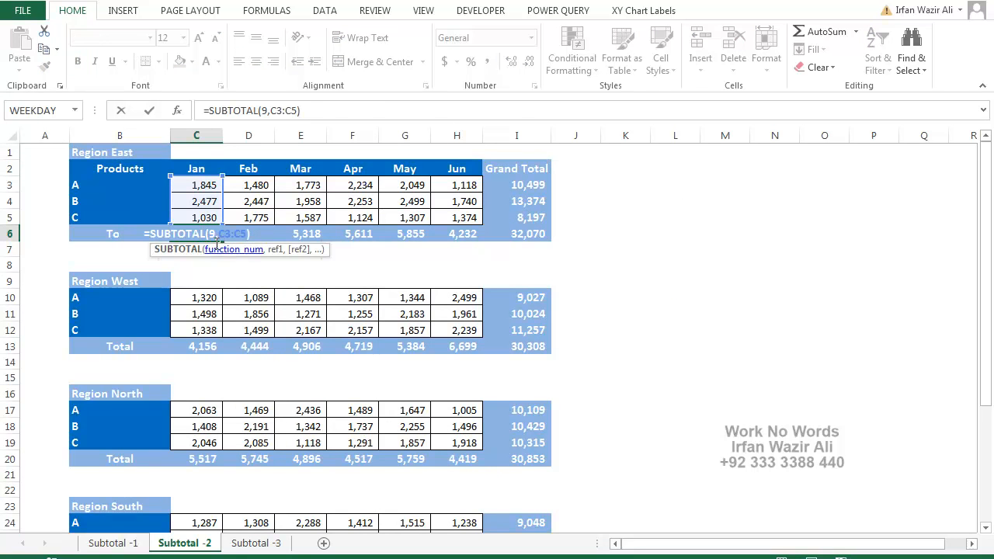
click(305, 233)
double_click(305, 232)
key(Escape)
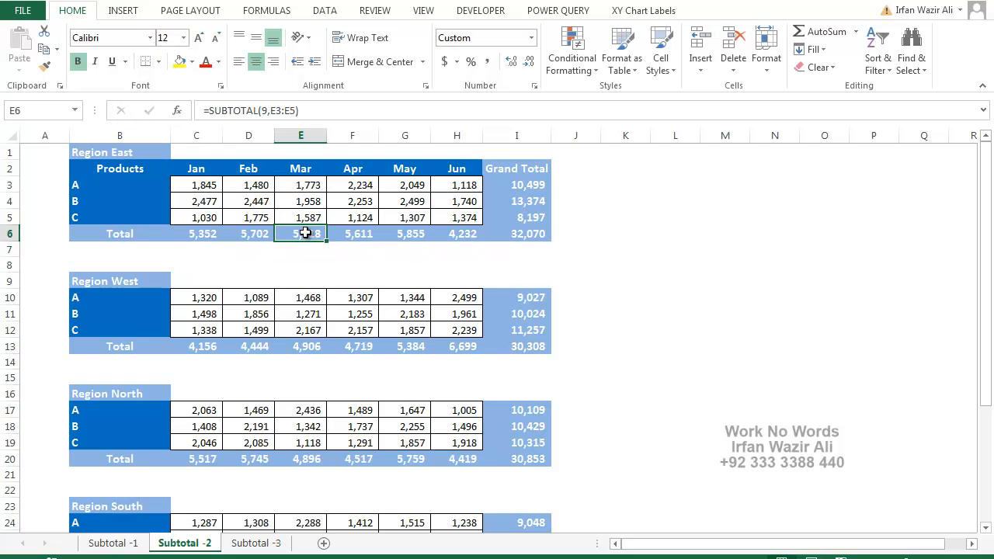
Enter the formula =SUBTOTAL(9,C3:C27) in C35 to total January across all four regions
scroll(305, 233, down, 2)
scroll(308, 233, down, 2)
scroll(306, 262, down, 2)
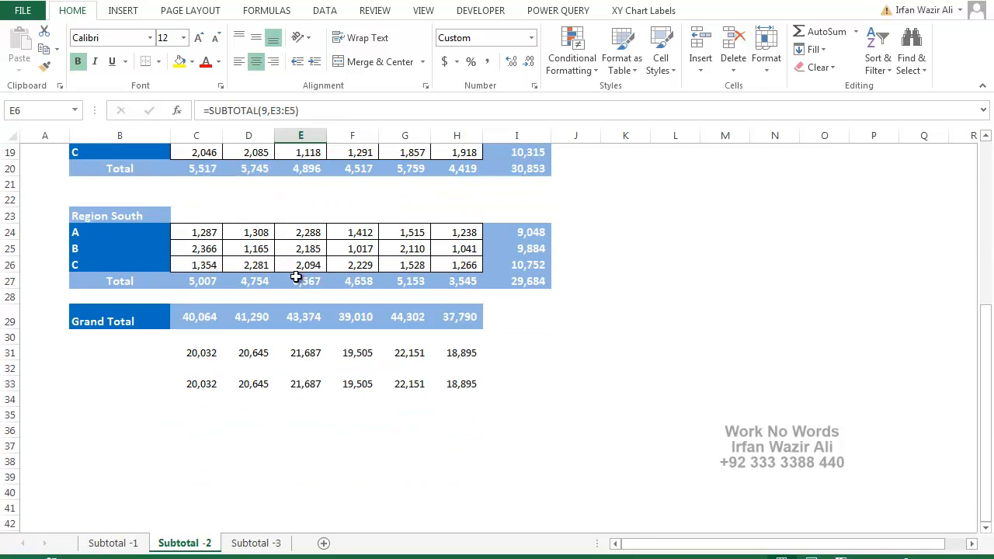
click(195, 413)
text(=s)
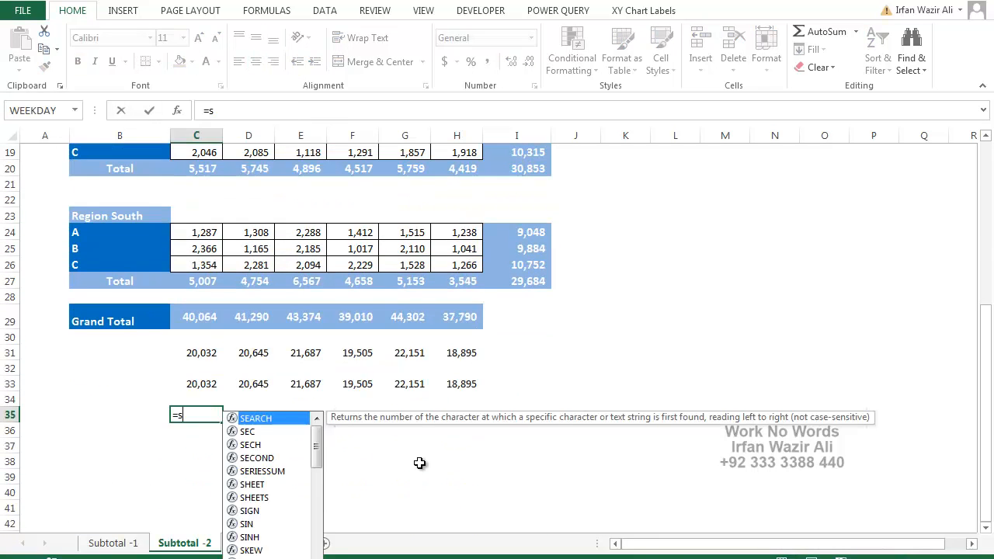
text(ubtot)
key(Tab)
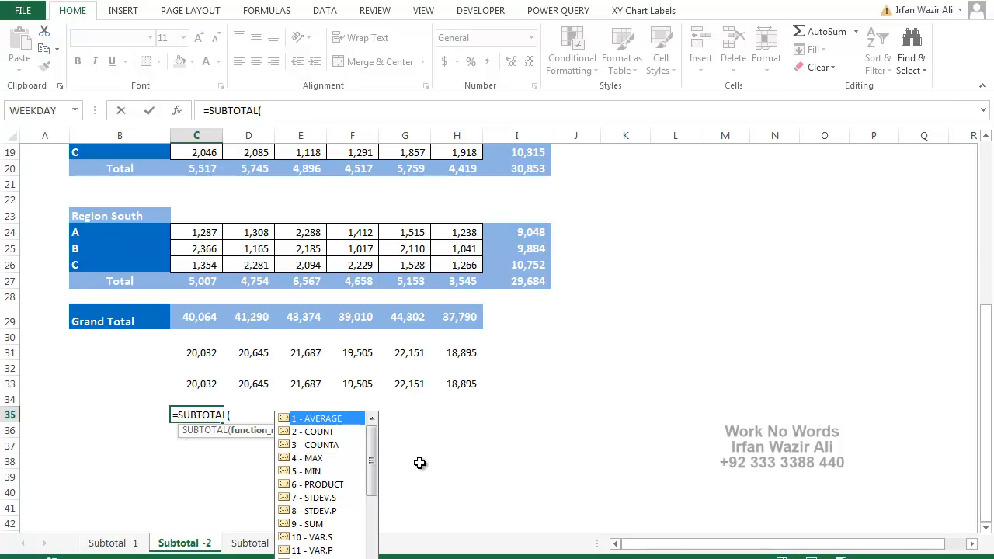
text(9,)
drag(200, 281, 204, 188)
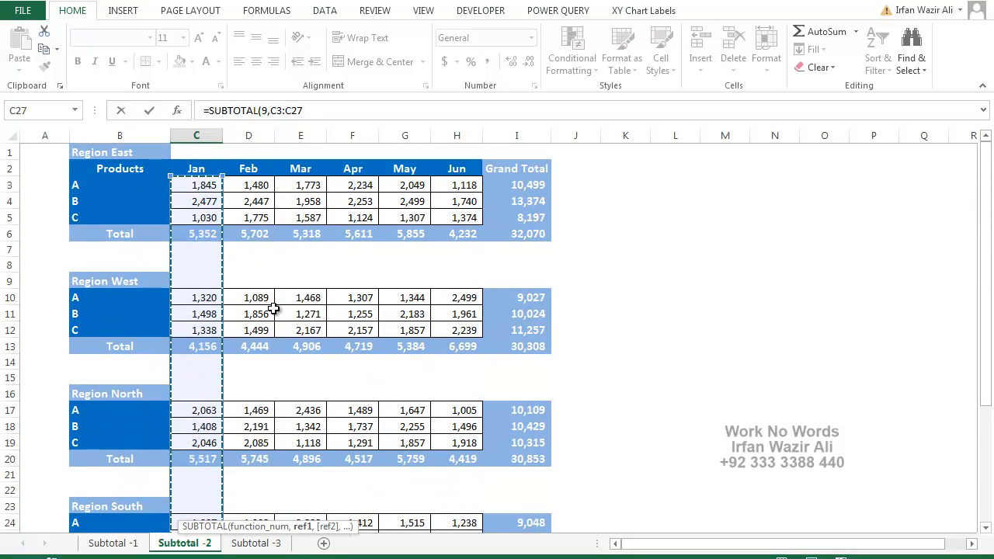
scroll(274, 309, down, 6)
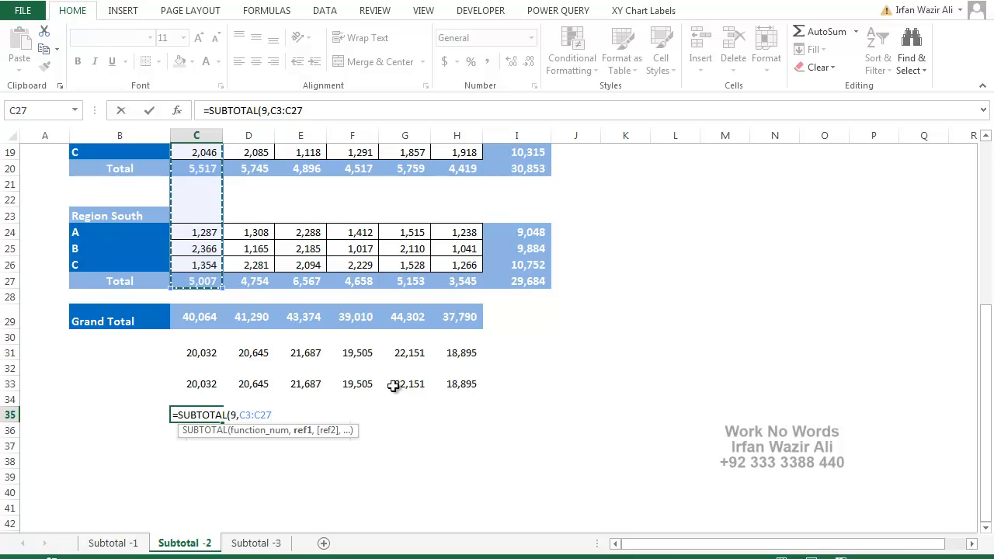
key(Return)
Format C35 with the comma style and no decimals, and fill its formula across to H35
click(200, 412)
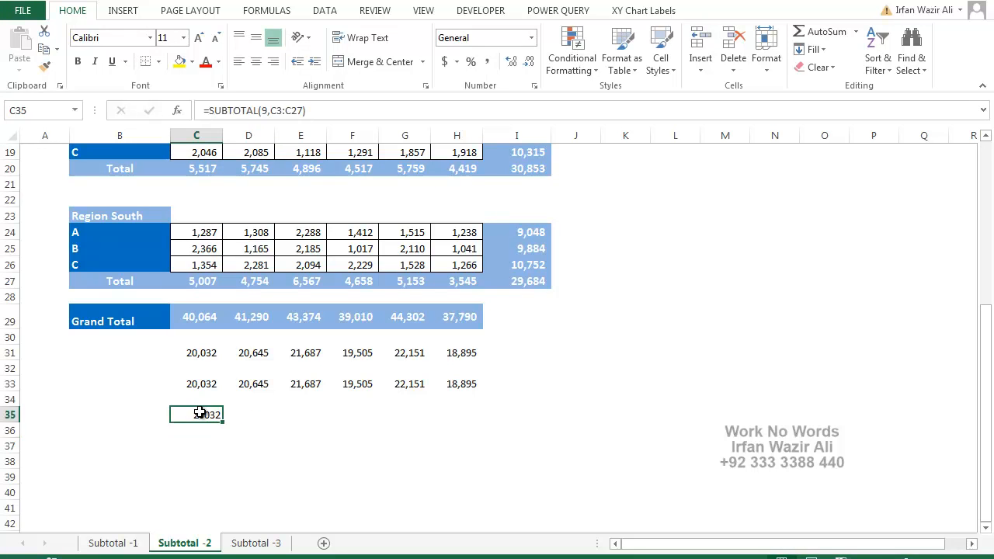
click(487, 62)
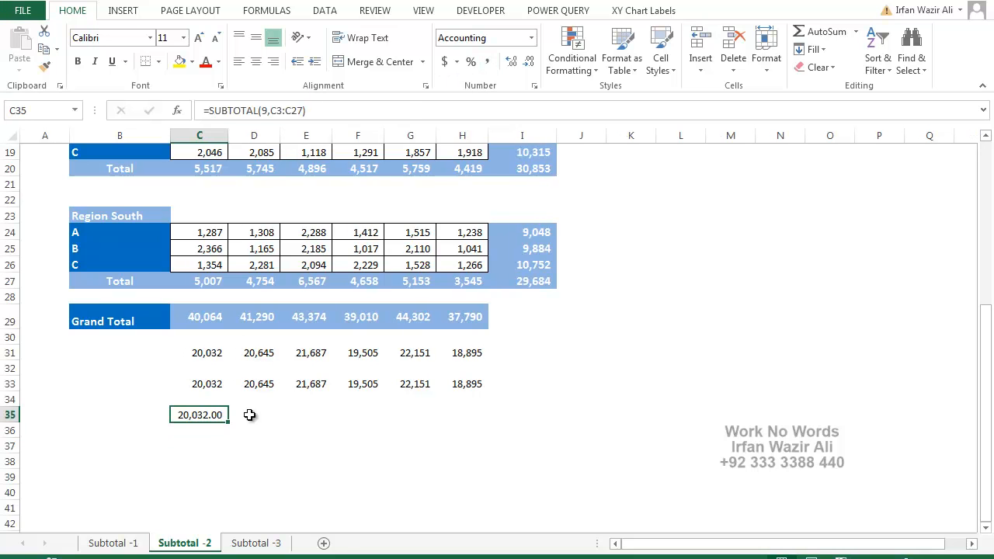
click(526, 62)
click(526, 62)
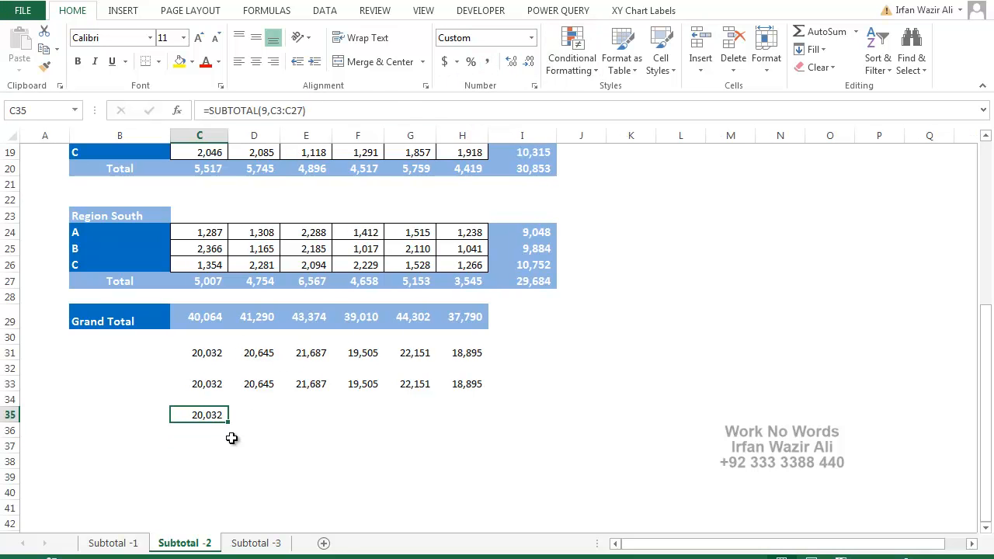
drag(228, 420, 497, 414)
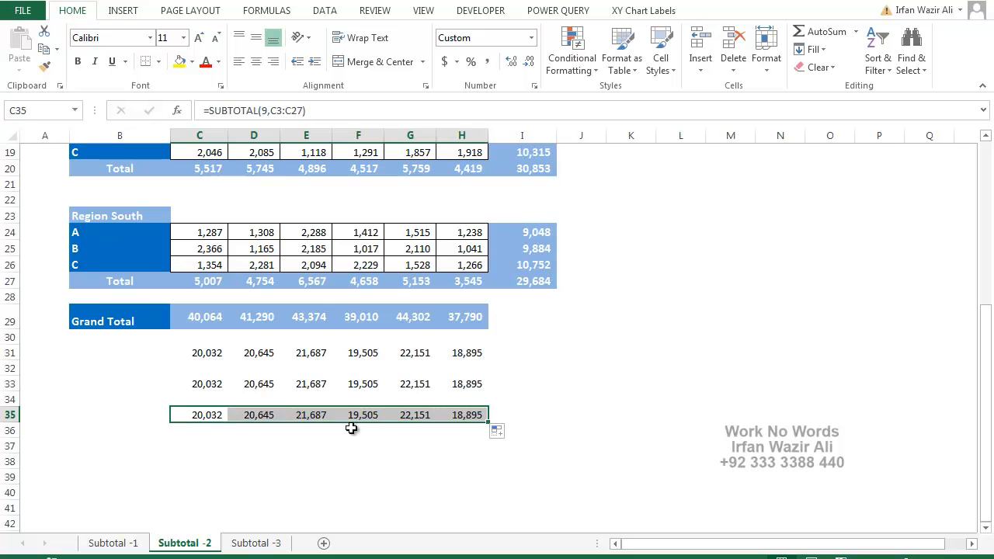
click(401, 444)
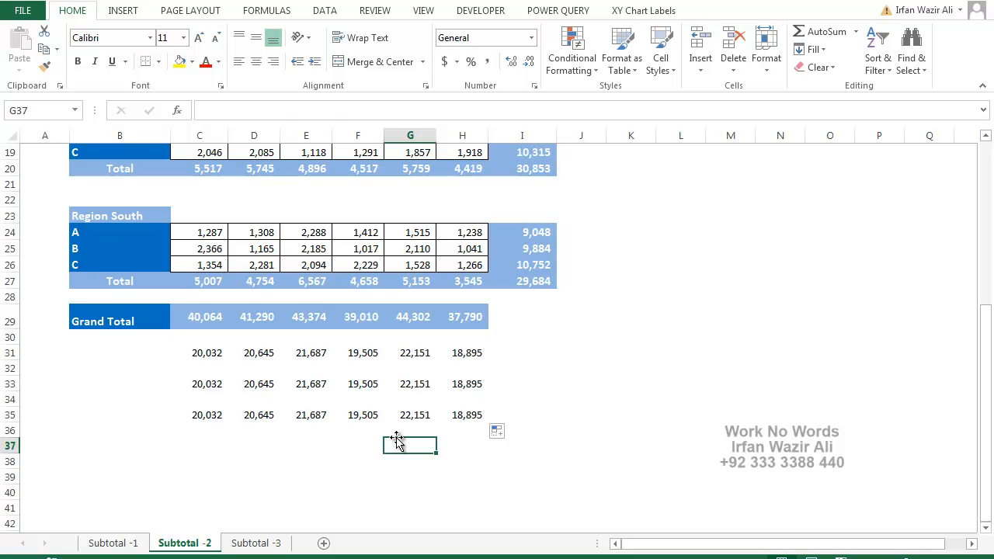
scroll(396, 439, up, 6)
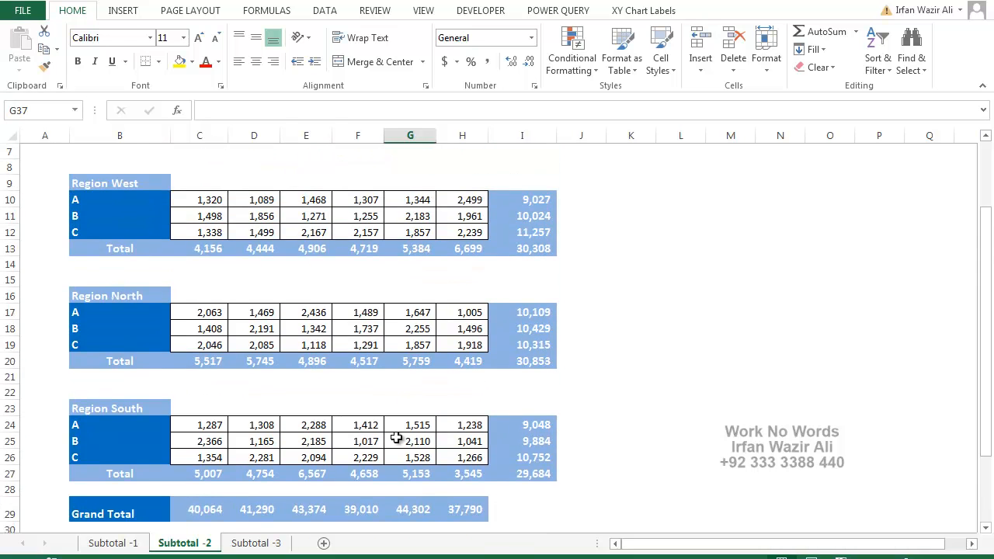